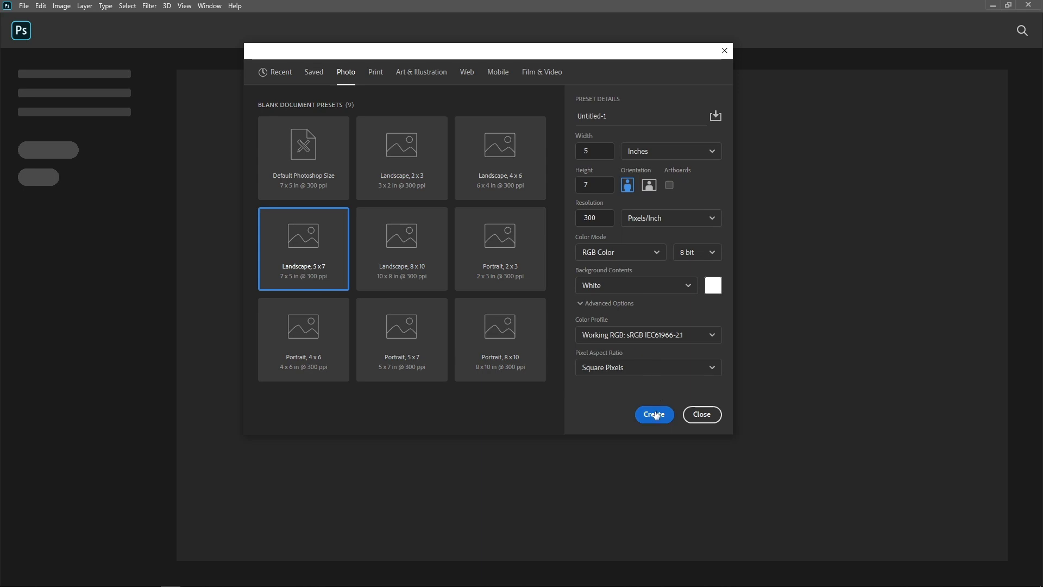
# Place the girl-3033718 portrait in the blank document, enlarge it to cover the whole canvas, and commit the placement
pyautogui.click(26, 8)
pyautogui.click(56, 221)
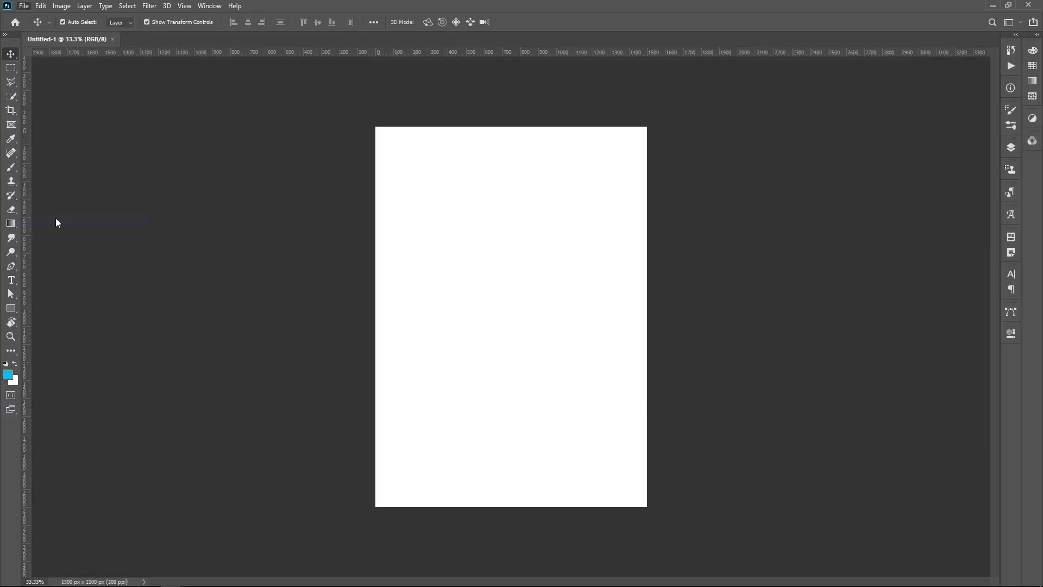
pyautogui.doubleClick(305, 156)
pyautogui.moveTo(648, 137); pyautogui.dragTo(656, 124)
pyautogui.moveTo(372, 496); pyautogui.dragTo(363, 510)
pyautogui.moveTo(656, 127); pyautogui.dragTo(661, 117)
pyautogui.moveTo(602, 217); pyautogui.dragTo(606, 219)
pyautogui.click(527, 22)
pyautogui.press('v')
pyautogui.hotkey('ctrl', '0')
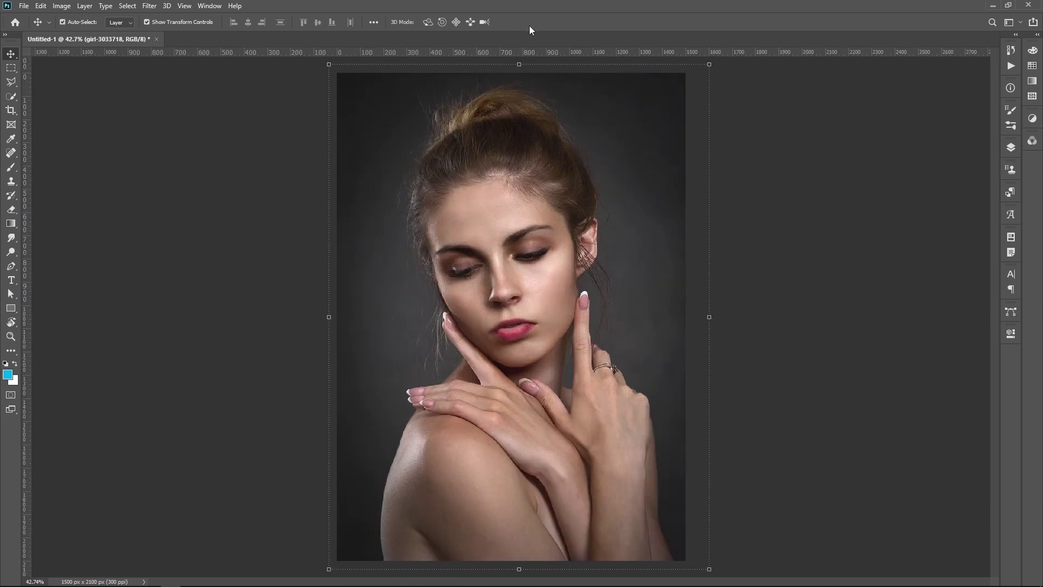
# Duplicate the portrait layer and hide the original beneath the copy
pyautogui.click(726, 266)
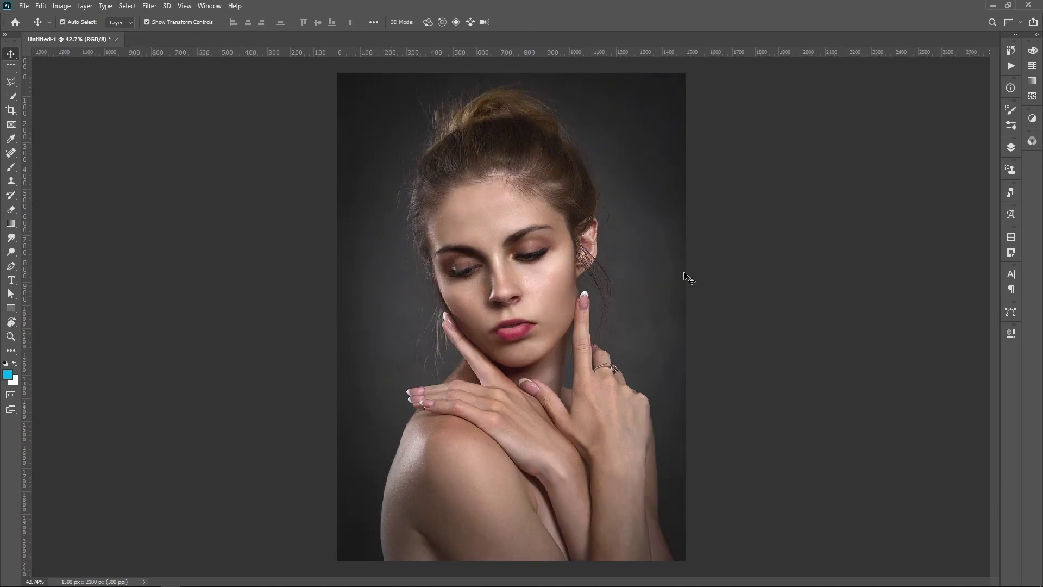
pyautogui.click(532, 310)
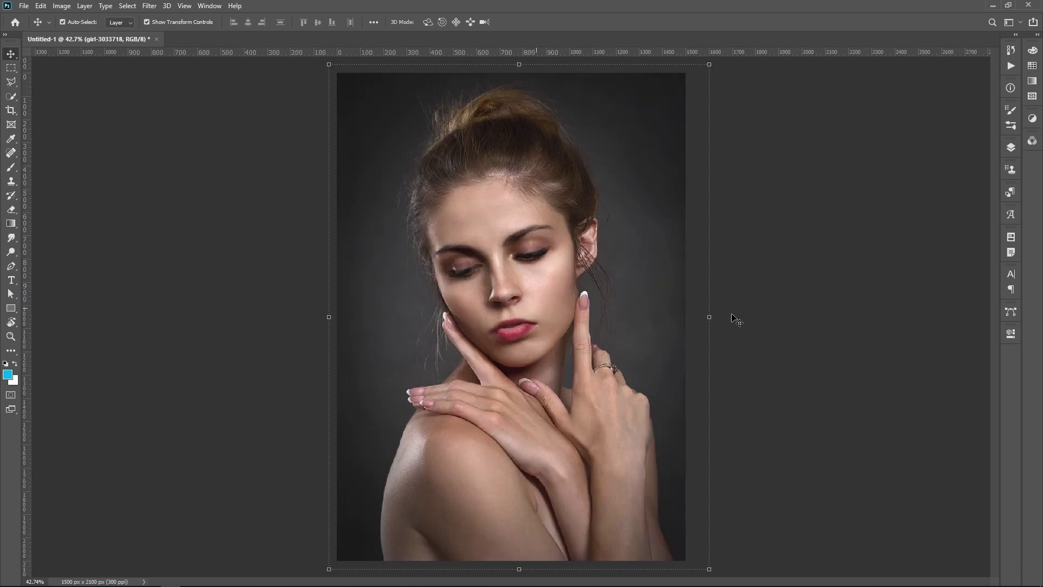
pyautogui.click(1011, 148)
pyautogui.moveTo(945, 213); pyautogui.dragTo(970, 571)
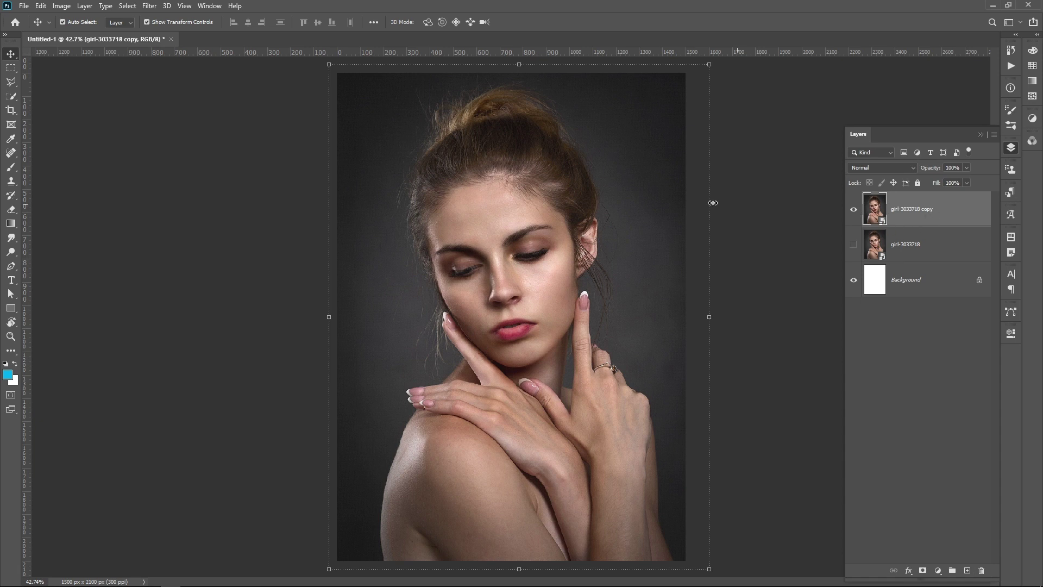
# Select the woman in the portrait copy with a rectangular Object Selection around her whole figure
pyautogui.rightClick(11, 96)
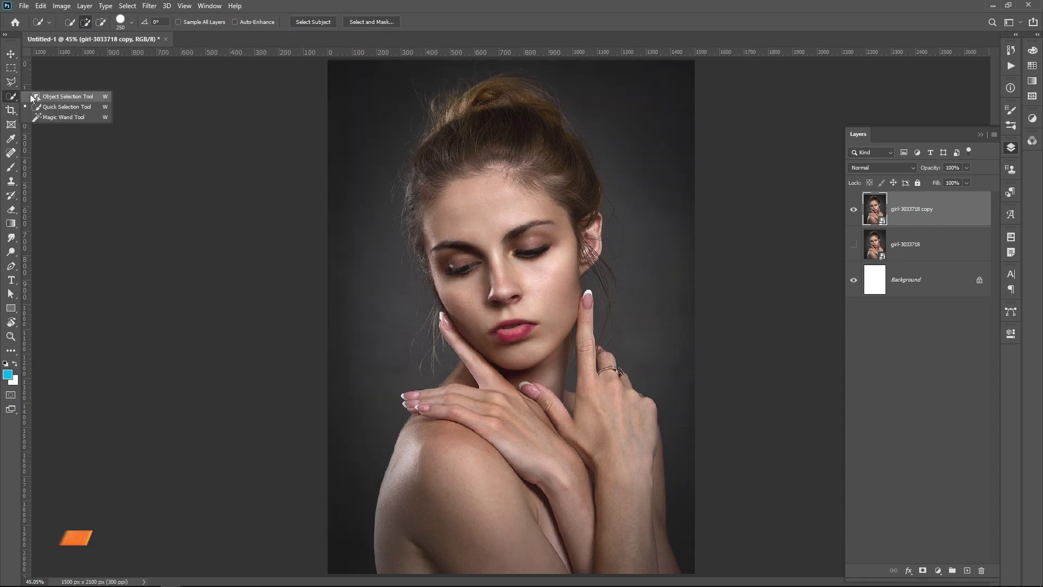
pyautogui.click(65, 97)
pyautogui.scroll(-2, 344, 136)
pyautogui.moveTo(371, 125); pyautogui.dragTo(627, 505)
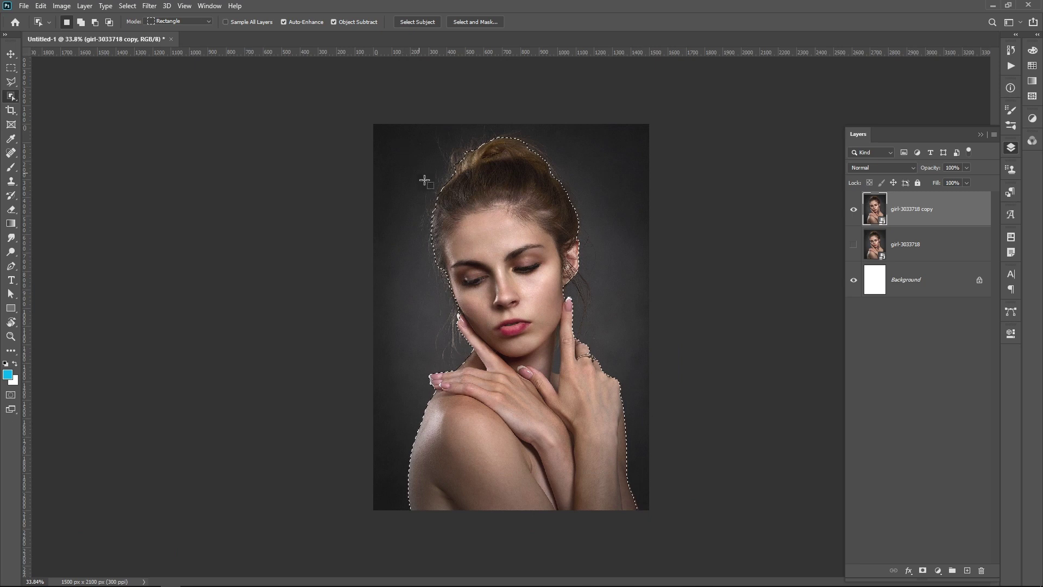
# Subtract the background gap between the neck and the raised finger from the selection, using the Quick Selection tool at brush size 25
pyautogui.scroll(1, 493, 147)
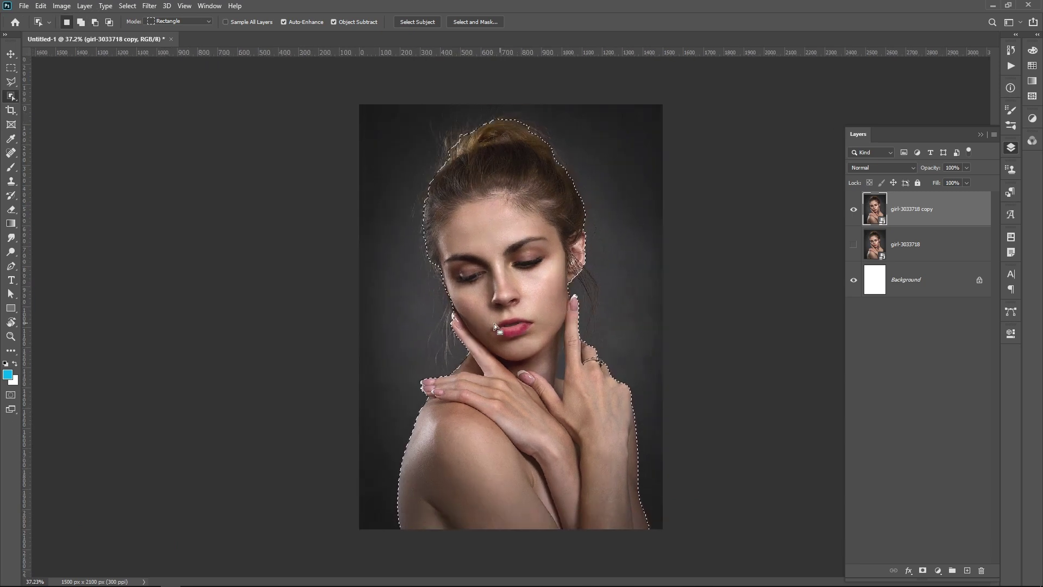
pyautogui.rightClick(11, 96)
pyautogui.click(54, 106)
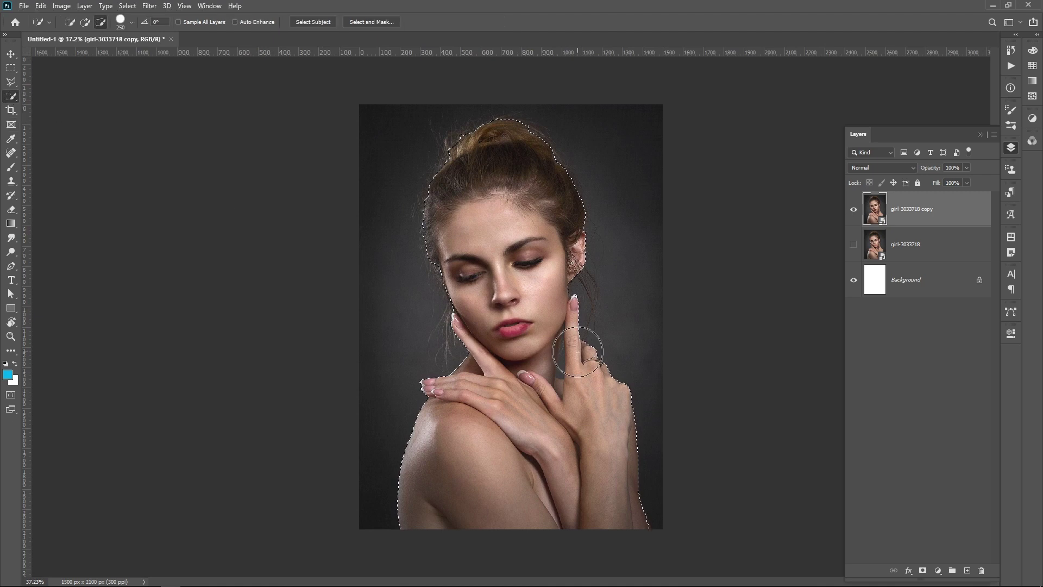
pyautogui.scroll(6, 577, 352)
pyautogui.press('[')
pyautogui.press('[')
pyautogui.press('[')
pyautogui.press('[')
pyautogui.press('[')
pyautogui.press('[')
pyautogui.press('[')
pyautogui.press('[')
pyautogui.press('[')
pyautogui.press('[')
pyautogui.press('[')
pyautogui.scroll(6, 577, 360)
pyautogui.moveTo(580, 366)
pyautogui.mouseDown()
pyautogui.moveTo(579, 414)
pyautogui.moveTo(585, 348)
pyautogui.mouseUp()
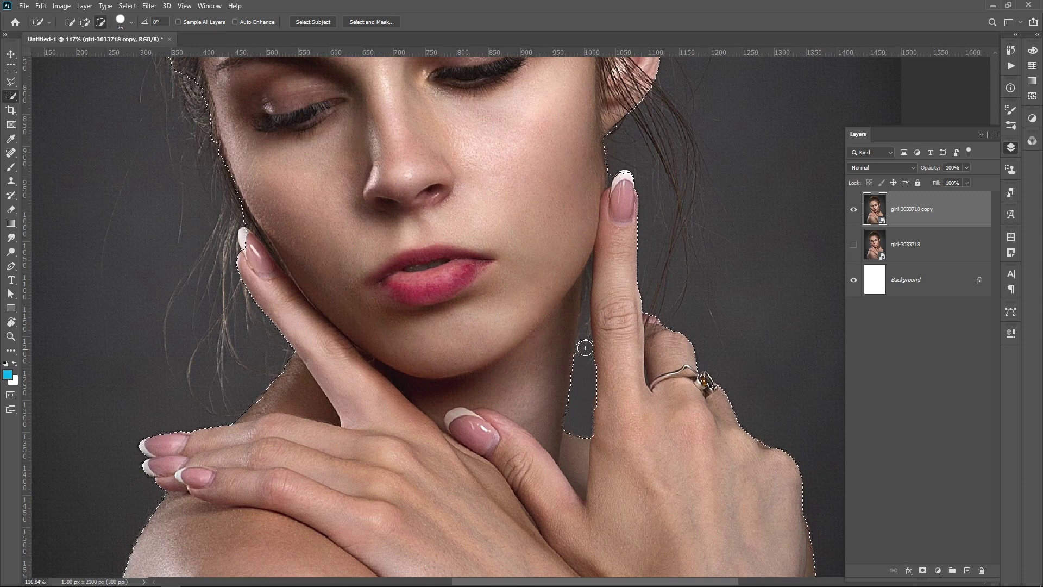
pyautogui.scroll(-12, 586, 347)
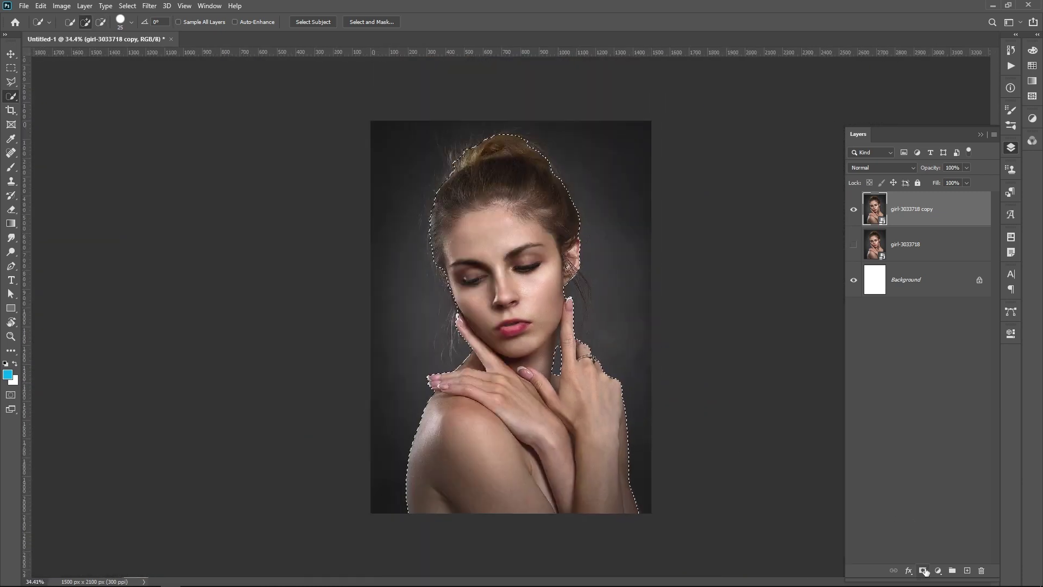
# Mask the portrait copy with the selection, show the original portrait layer, and target the copy's image instead of its mask
pyautogui.click(923, 571)
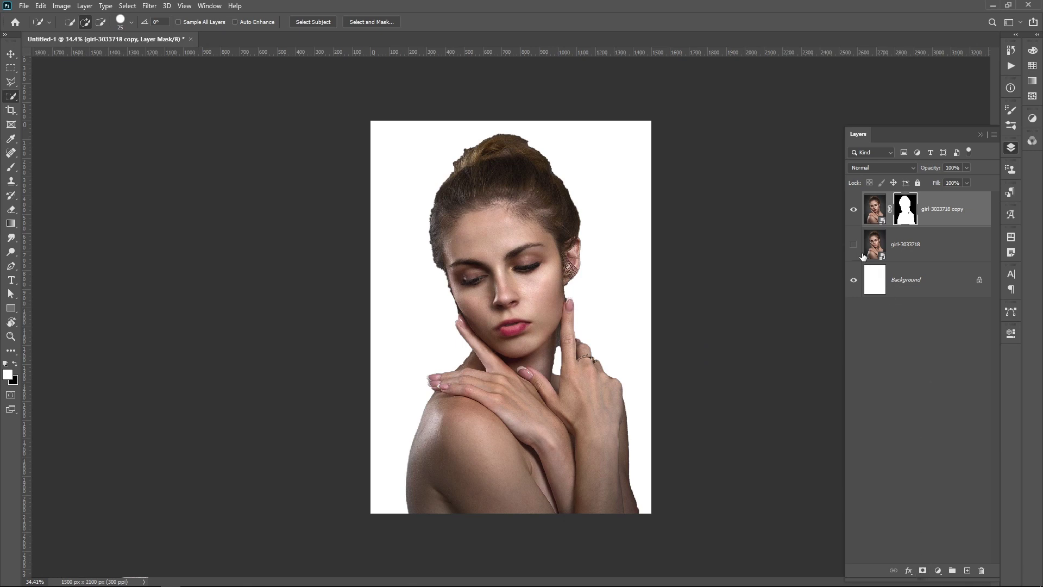
pyautogui.click(853, 244)
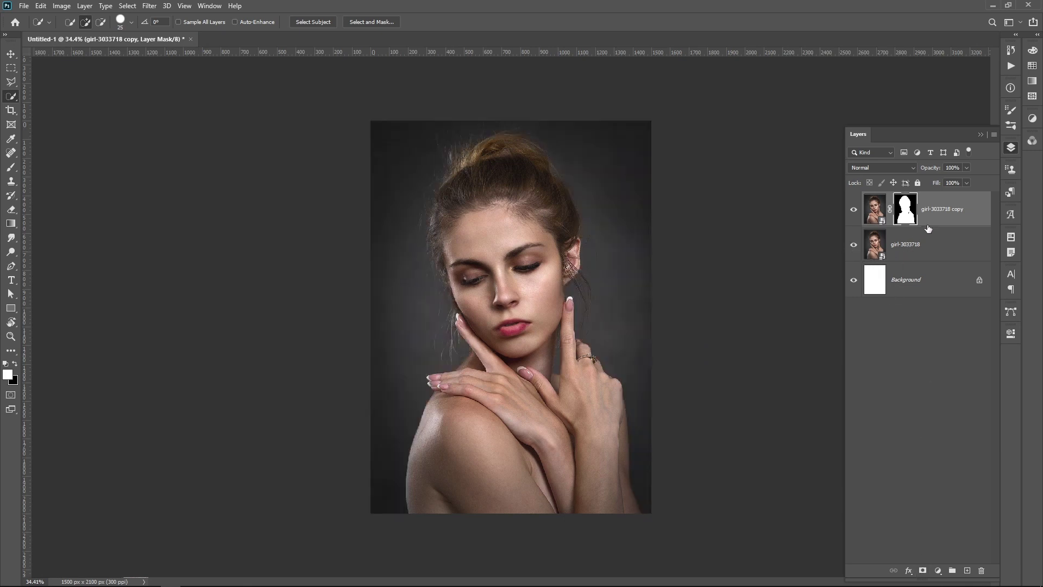
pyautogui.hotkey('ctrl', '2')
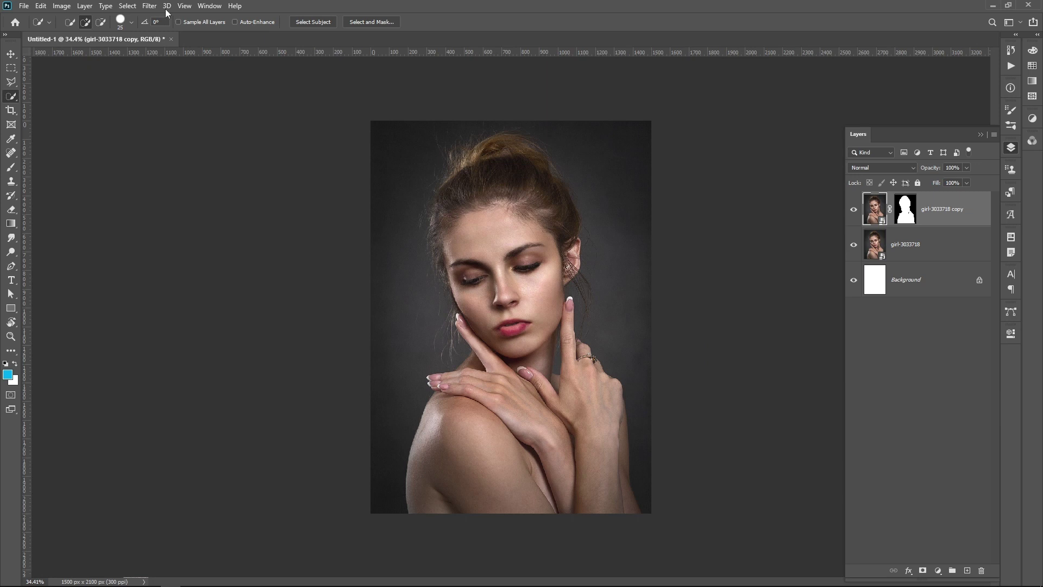
pyautogui.click(24, 6)
pyautogui.click(88, 221)
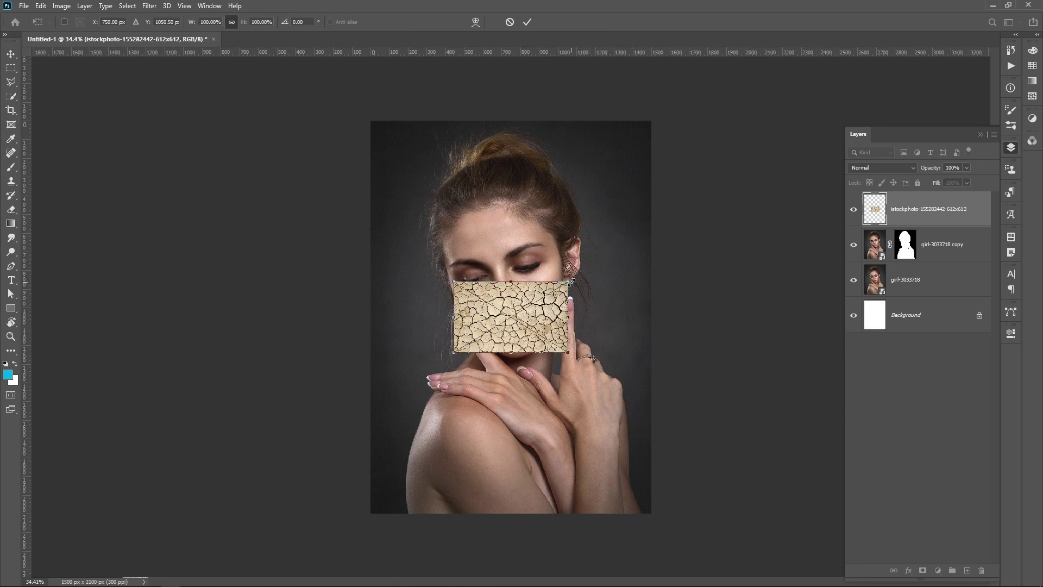
pyautogui.moveTo(573, 280); pyautogui.dragTo(789, 140)
pyautogui.moveTo(668, 243); pyautogui.dragTo(605, 242)
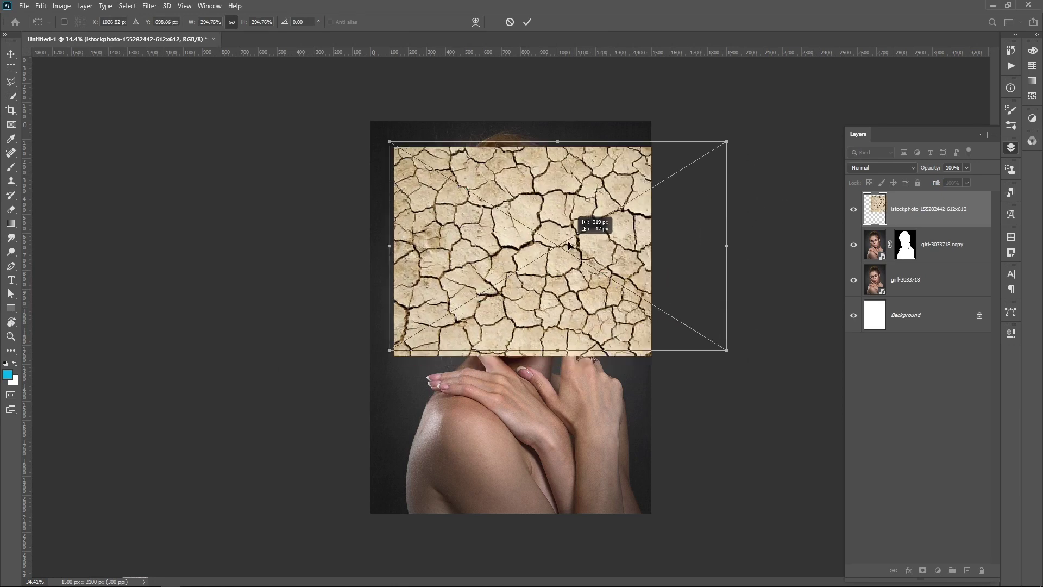
pyautogui.moveTo(772, 257); pyautogui.dragTo(560, 446)
pyautogui.moveTo(669, 417); pyautogui.dragTo(771, 500)
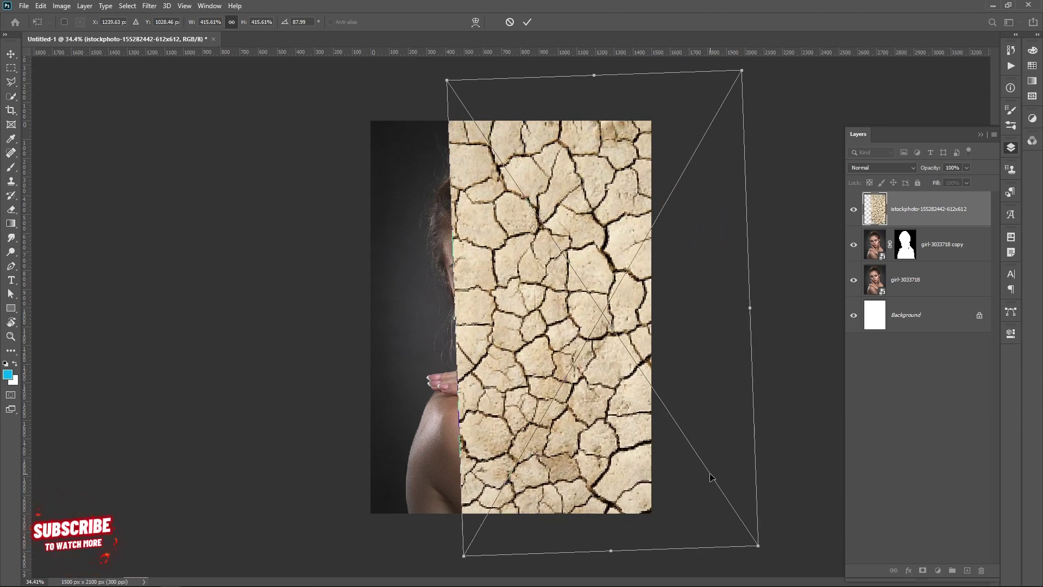
# Scale the cracked-earth texture down and position it over the woman, then commit the transformation
pyautogui.moveTo(708, 478); pyautogui.dragTo(633, 479)
pyautogui.moveTo(670, 540); pyautogui.dragTo(615, 502)
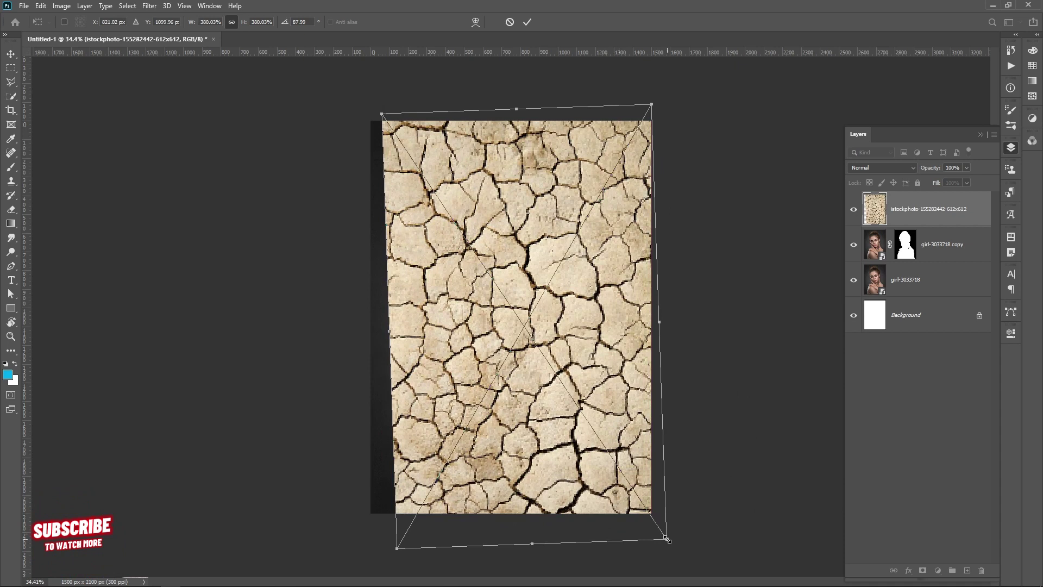
pyautogui.moveTo(667, 539); pyautogui.dragTo(654, 494)
pyautogui.moveTo(619, 448); pyautogui.dragTo(606, 471)
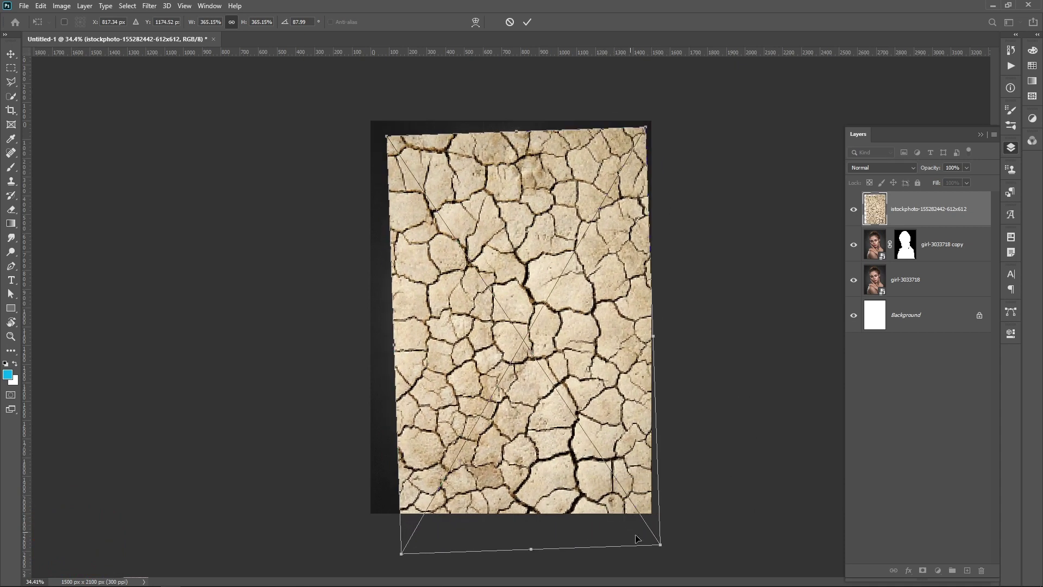
pyautogui.moveTo(660, 542); pyautogui.dragTo(645, 521)
pyautogui.click(526, 22)
pyautogui.press('w')
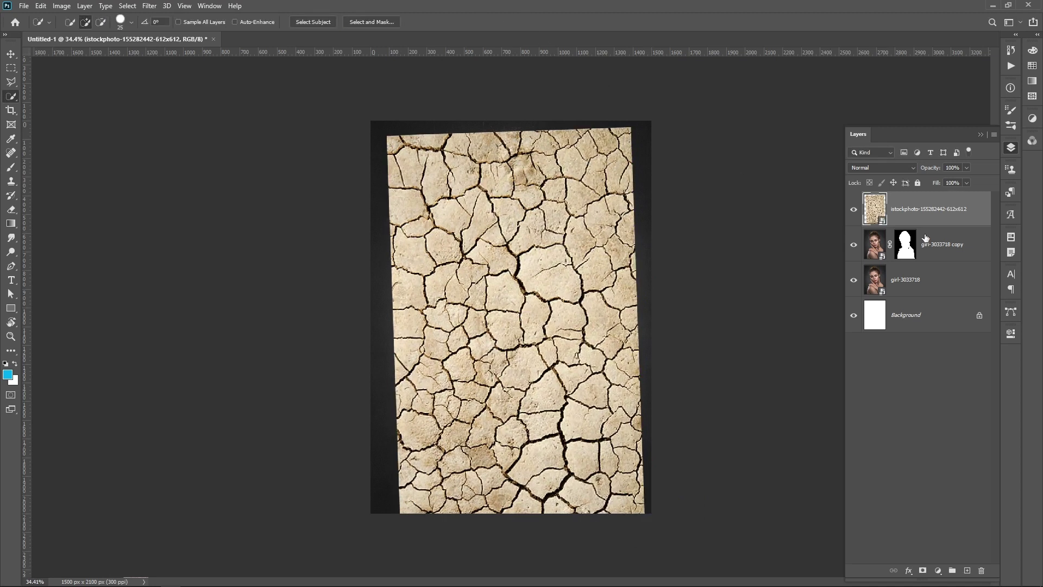
# Clip the cracked-earth texture to the masked portrait copy and set its blending mode to Darker Color
pyautogui.keyDown('alt'); pyautogui.click(927, 227); pyautogui.keyUp('alt')
pyautogui.click(881, 168)
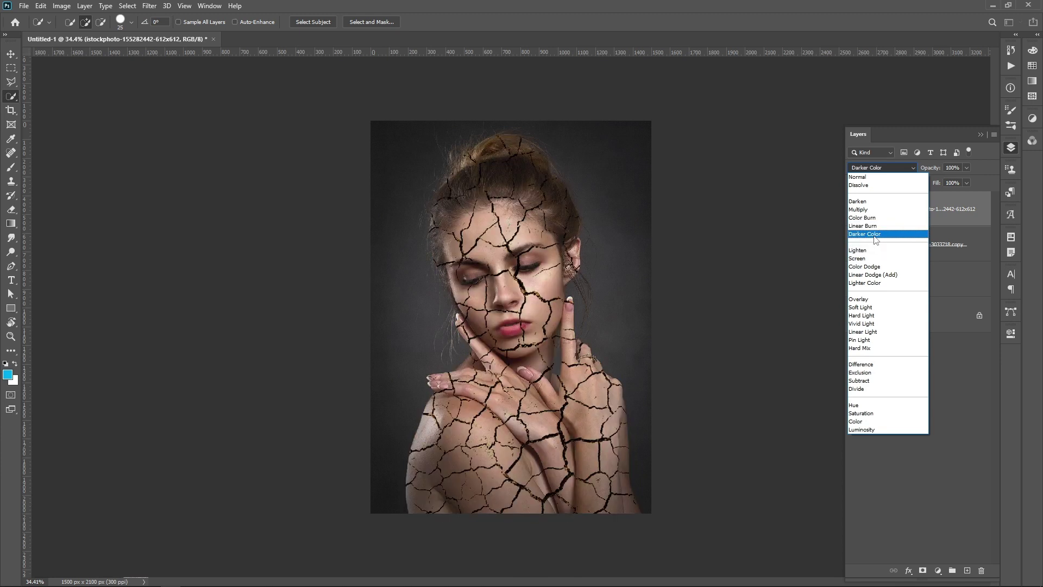
pyautogui.click(869, 233)
# Add a Black & White adjustment directly above the masked portrait copy and lower its Reds to about -21
pyautogui.click(963, 255)
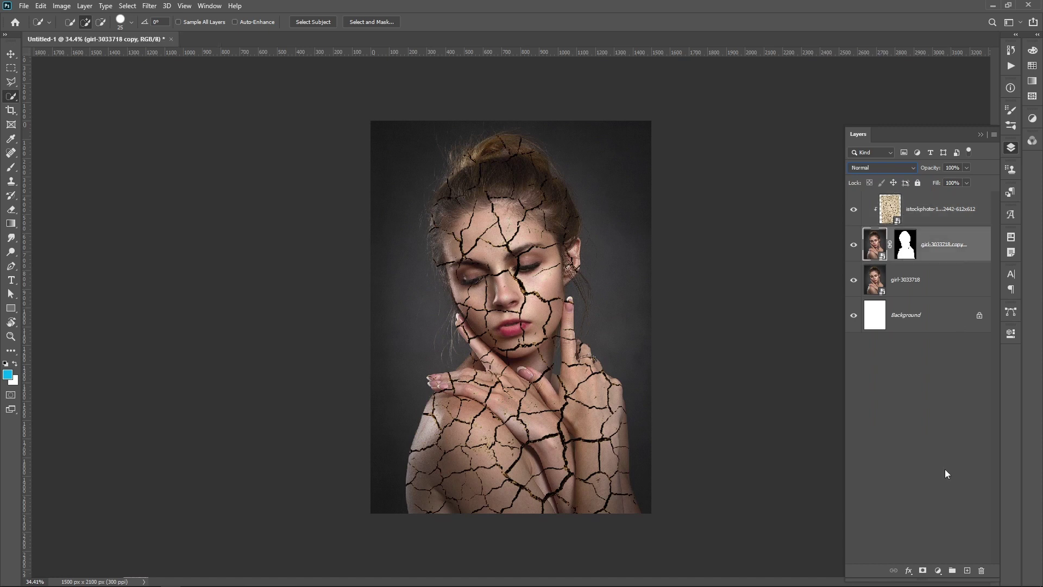
pyautogui.click(939, 570)
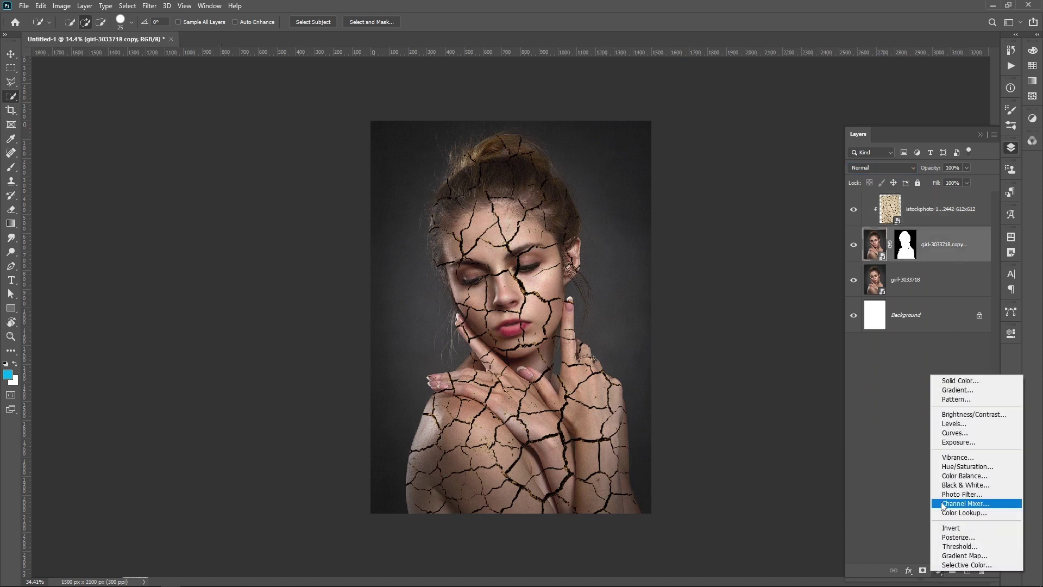
pyautogui.click(943, 485)
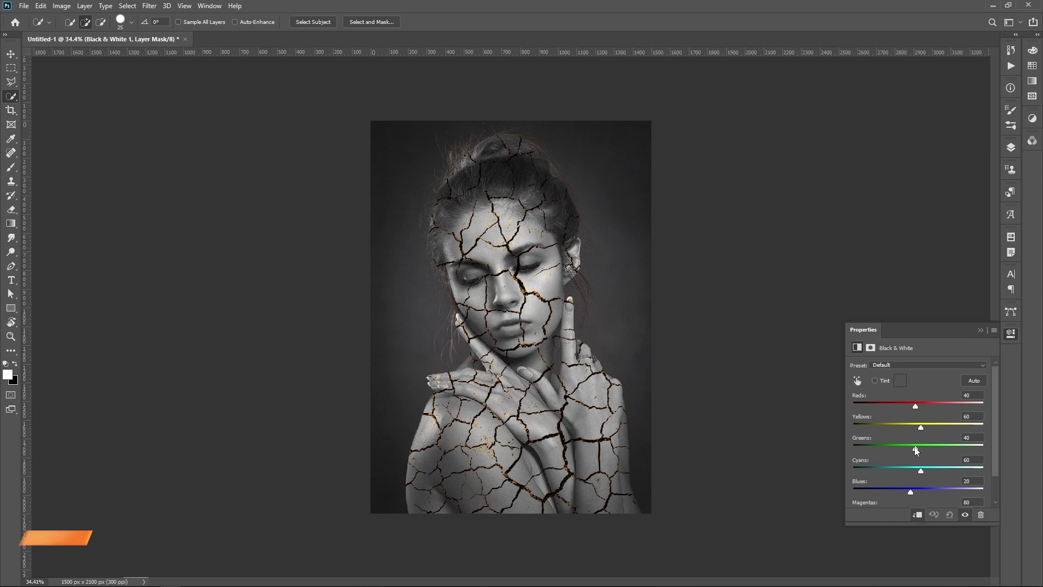
pyautogui.moveTo(917, 406); pyautogui.dragTo(905, 409)
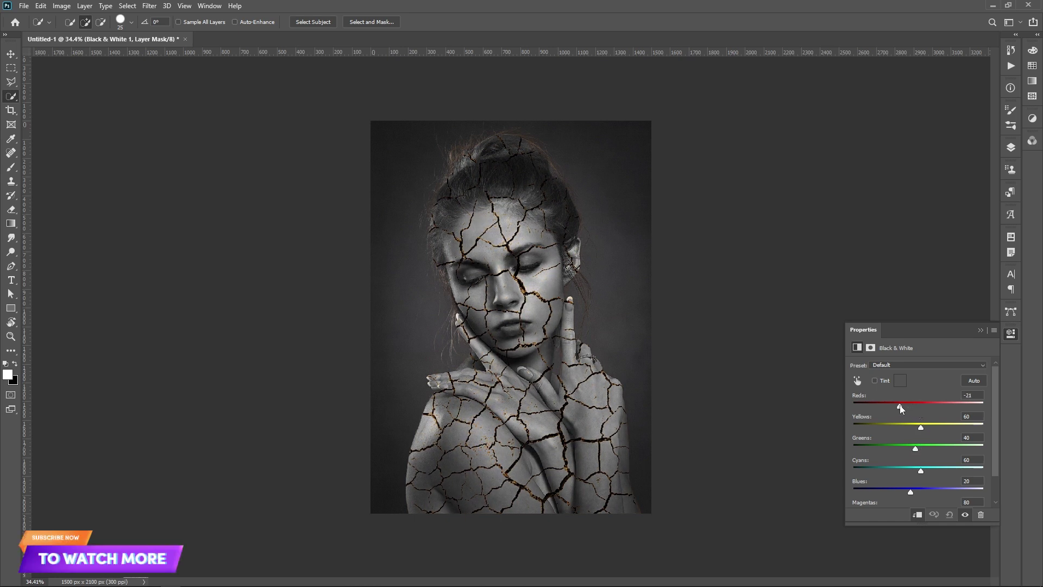
pyautogui.click(979, 330)
# Duplicate the original portrait layer, move the duplicate to the top of the layer stack, and hide it
pyautogui.click(1010, 148)
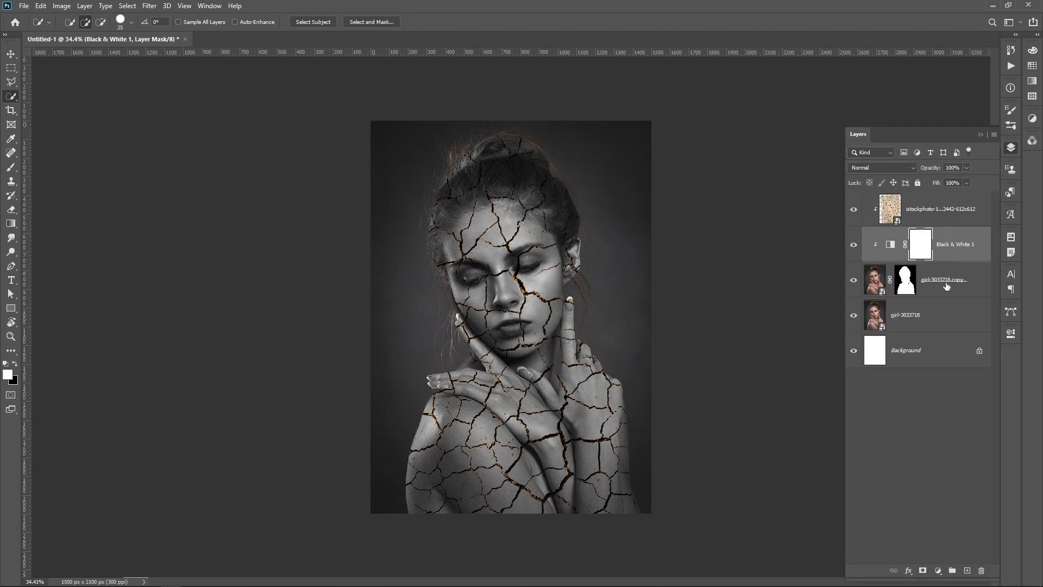
pyautogui.click(940, 317)
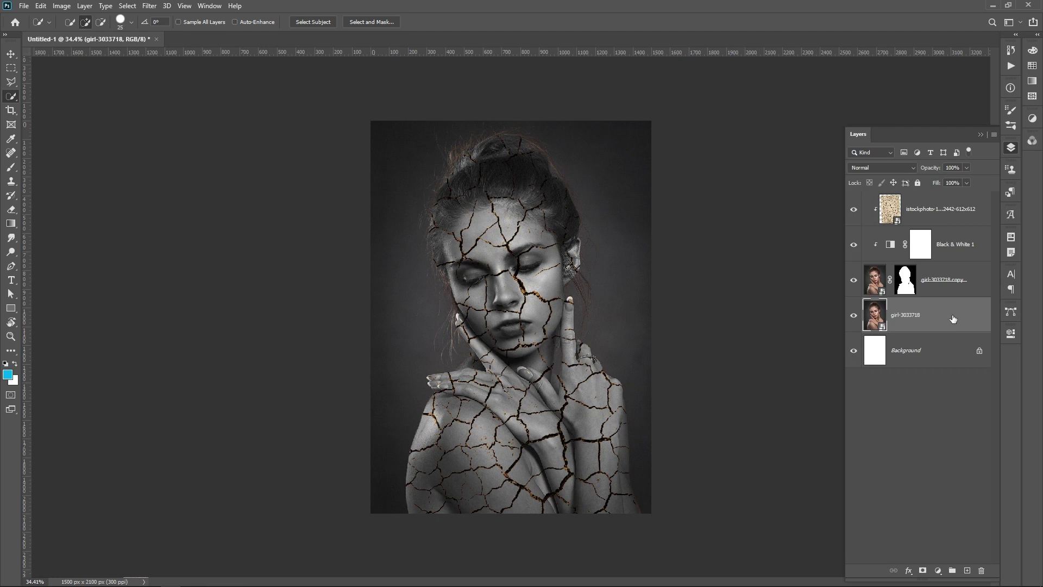
pyautogui.moveTo(950, 317); pyautogui.dragTo(968, 575)
pyautogui.moveTo(939, 328); pyautogui.dragTo(906, 220)
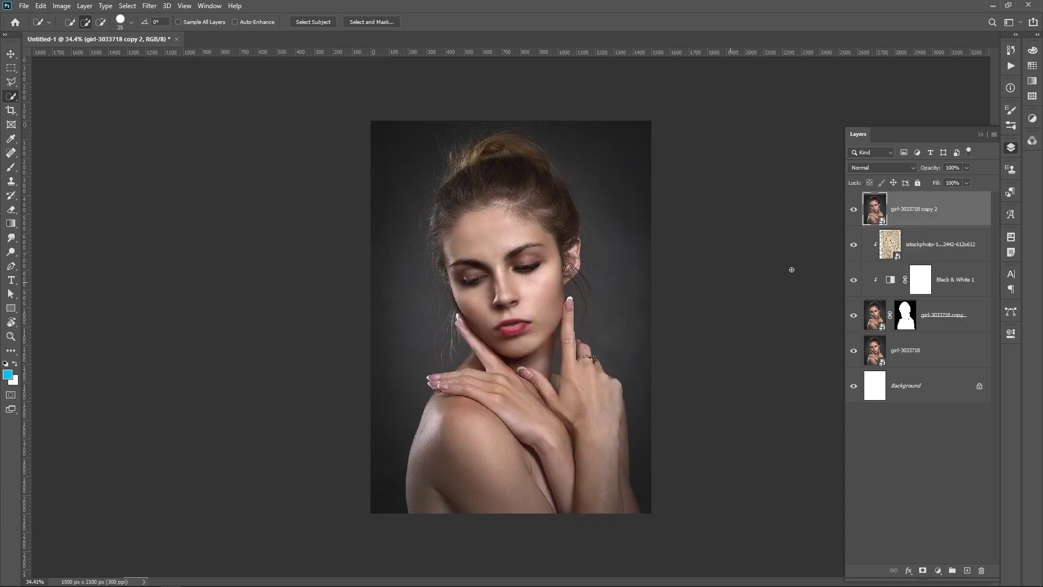
pyautogui.click(853, 209)
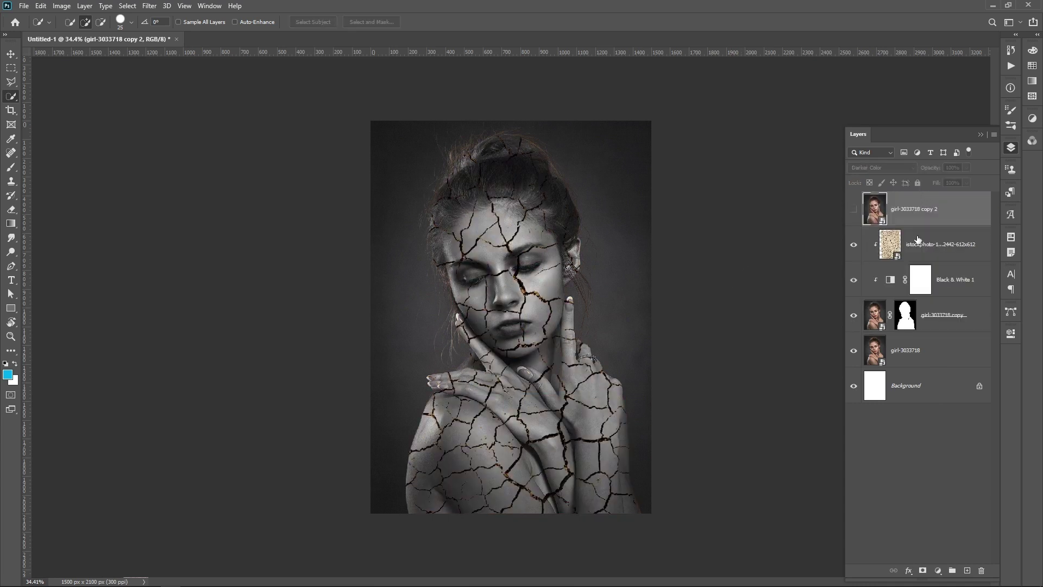
# Above the cracked-earth texture, start a curved blue-filled shape running from beside the nose across the forehead to the hairline
pyautogui.click(894, 254)
pyautogui.scroll(5, 521, 238)
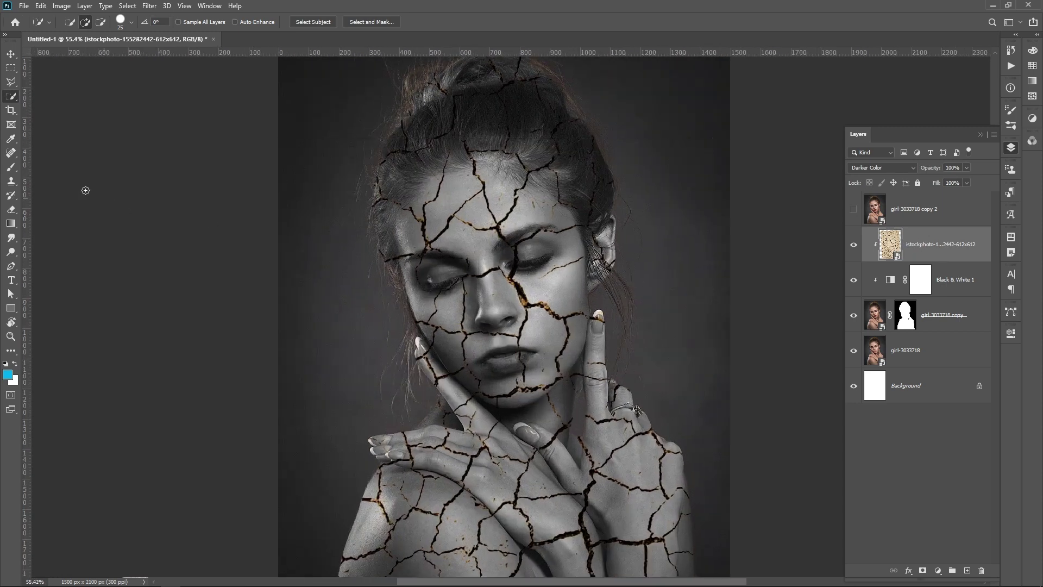
pyautogui.click(11, 266)
pyautogui.scroll(-1, 497, 293)
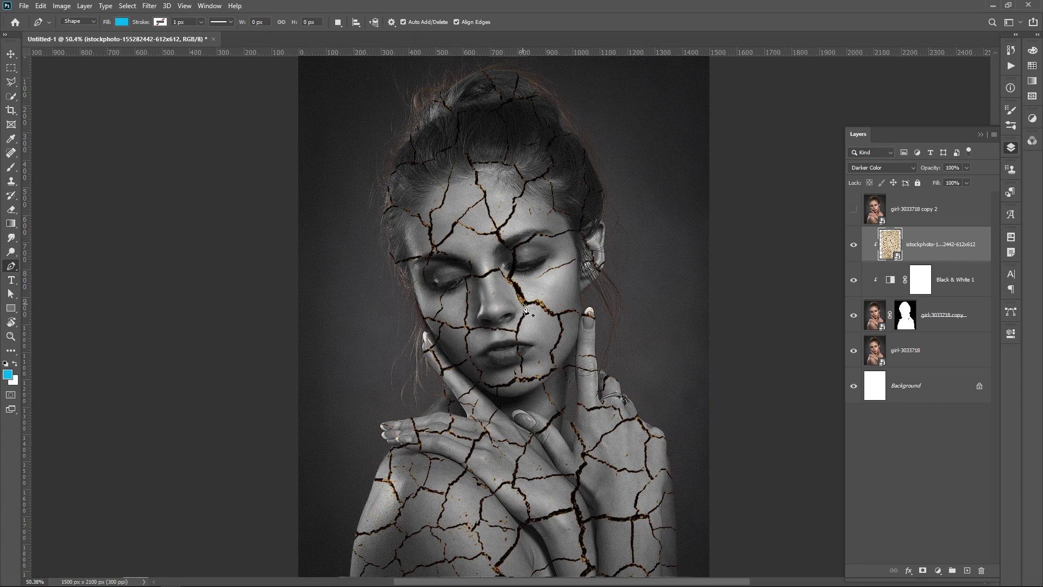
pyautogui.rightClick(11, 265)
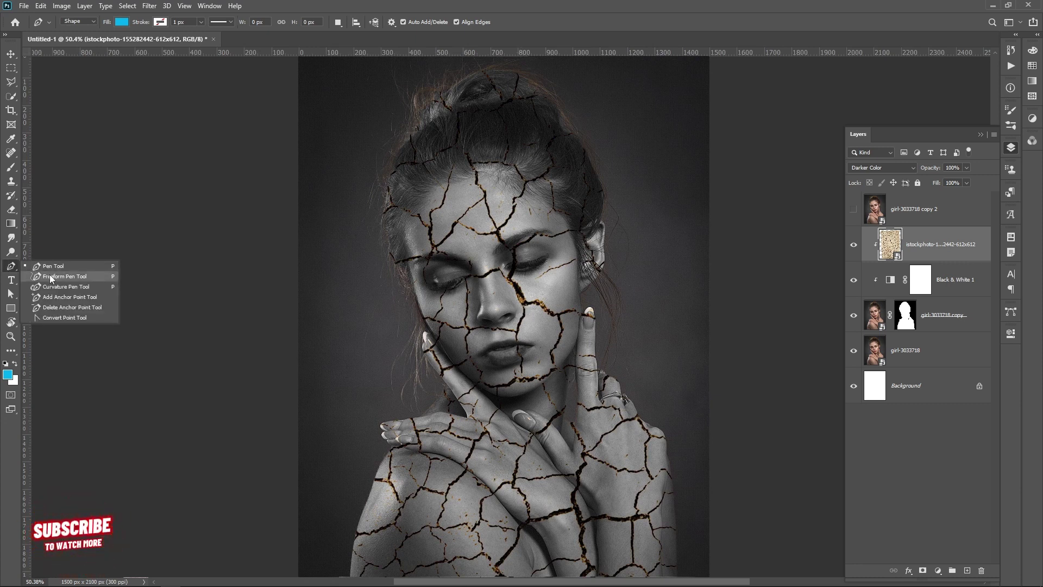
pyautogui.click(52, 277)
pyautogui.moveTo(529, 301); pyautogui.dragTo(462, 231)
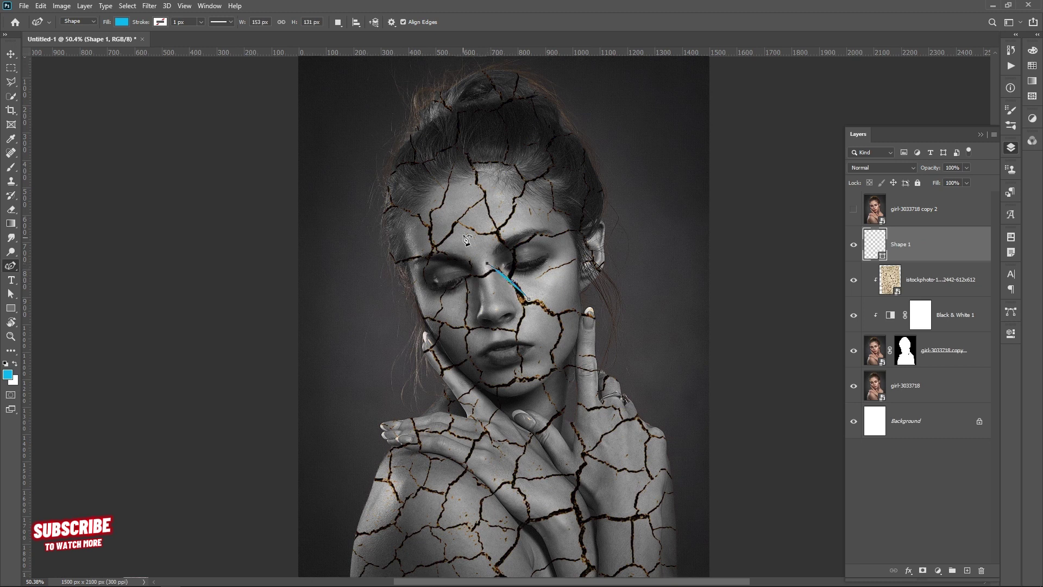
pyautogui.click(492, 199)
pyautogui.click(505, 178)
pyautogui.click(518, 153)
pyautogui.click(547, 153)
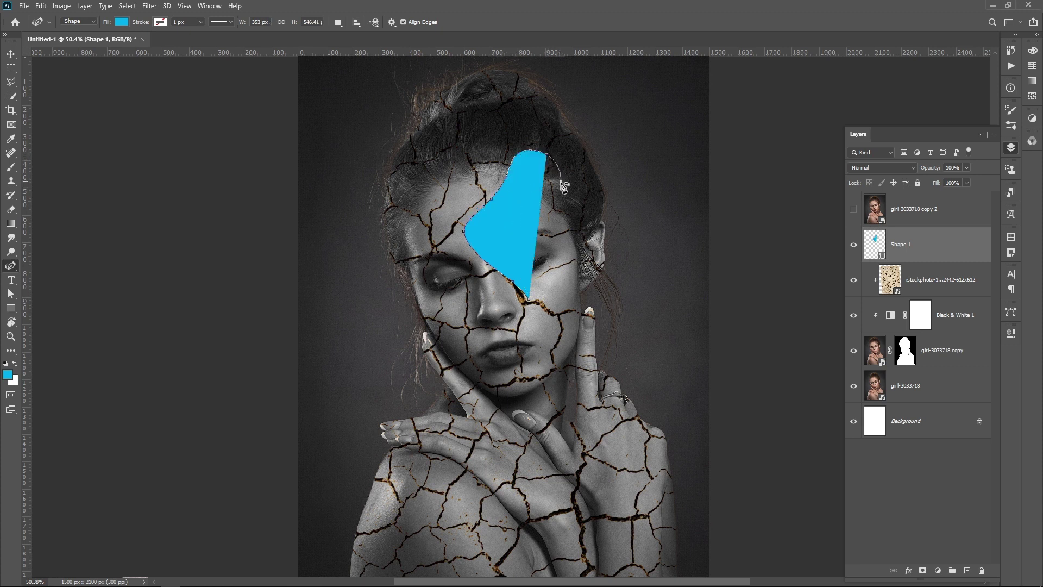
# Extend the curved shape down past the closed eye to the cheek and close its outline, about 404 by 647 px
pyautogui.click(561, 181)
pyautogui.click(561, 219)
pyautogui.click(562, 264)
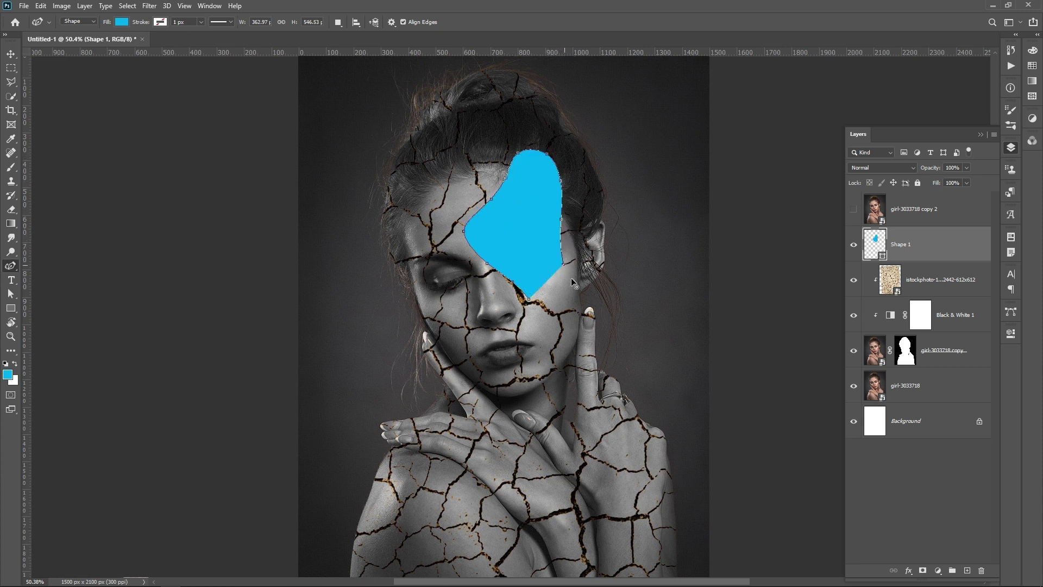
pyautogui.click(568, 321)
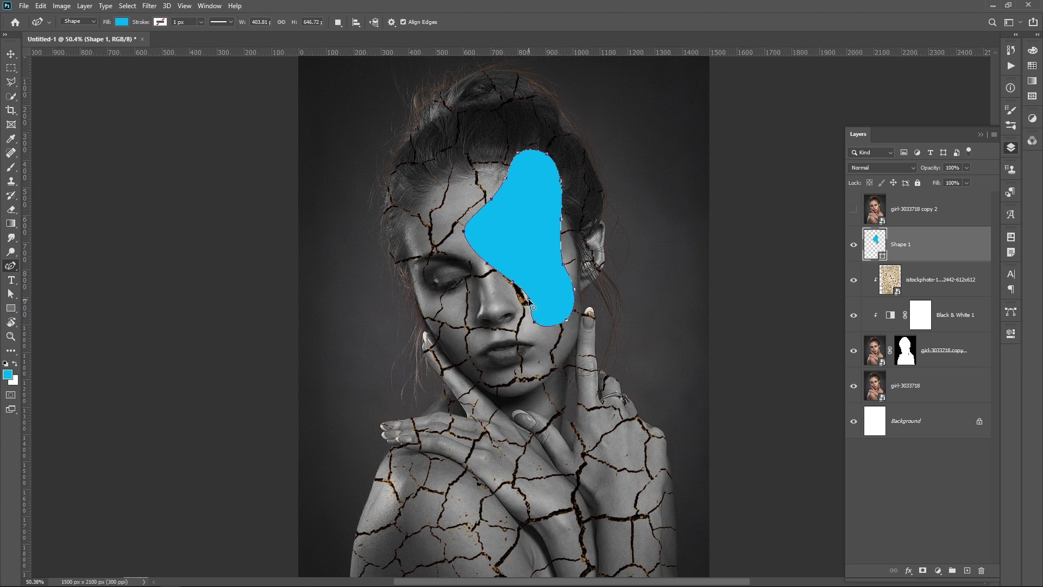
pyautogui.click(528, 298)
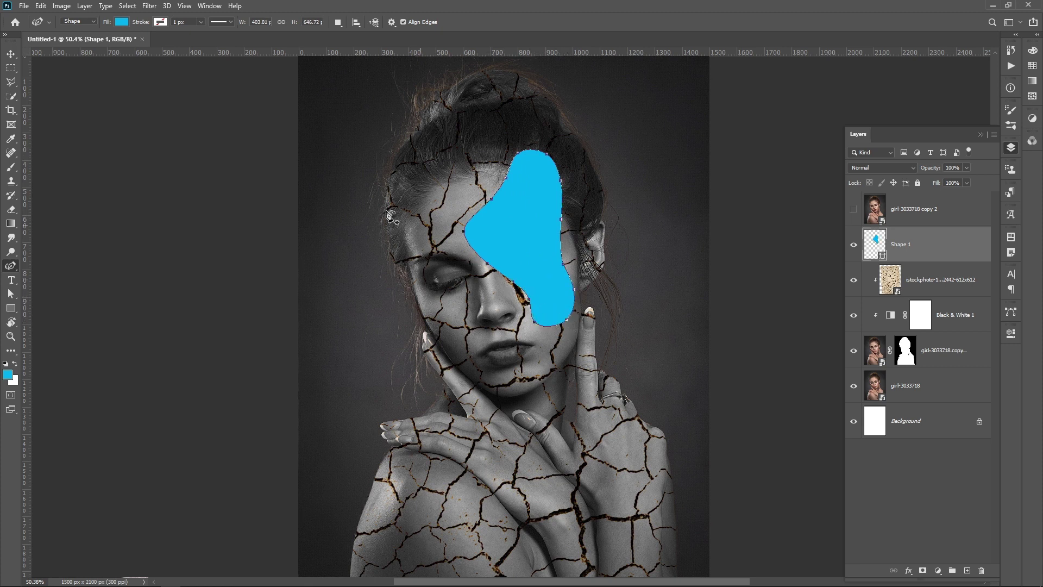
pyautogui.click(11, 54)
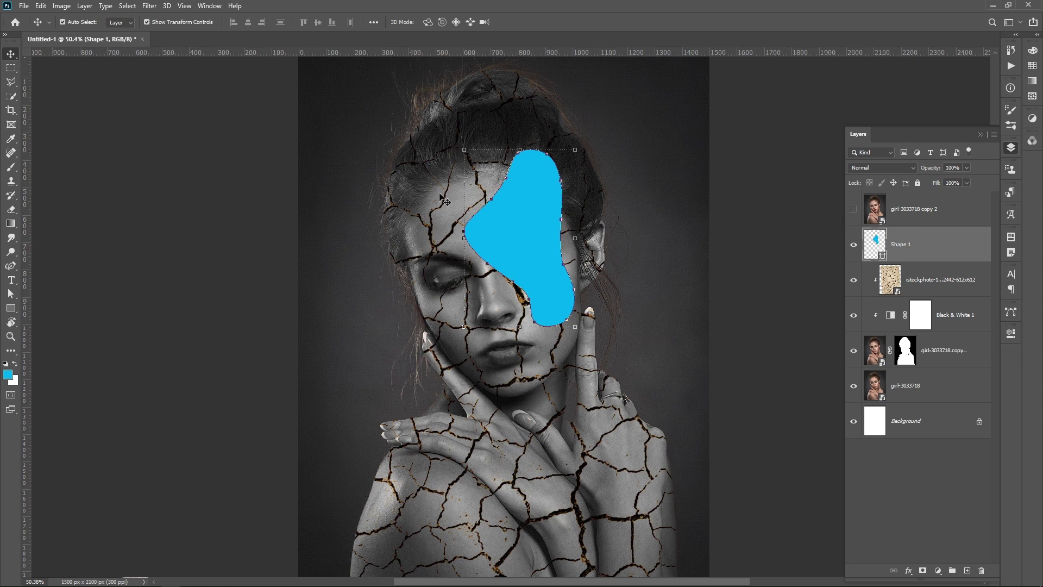
# Give the blue shape a solid dark grey #636363 stroke, 7 px wide
pyautogui.click(10, 266)
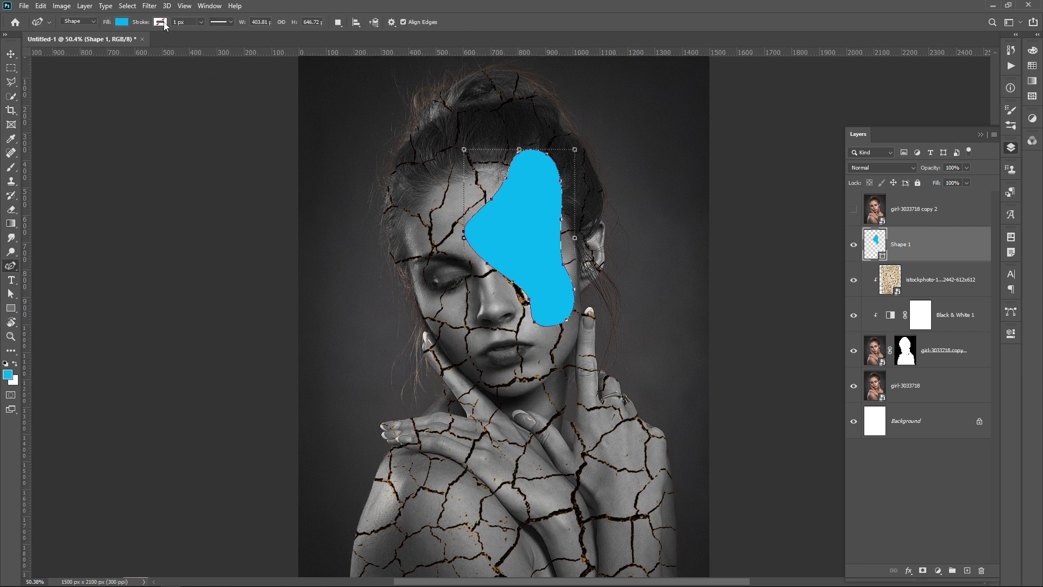
pyautogui.click(165, 24)
pyautogui.click(227, 43)
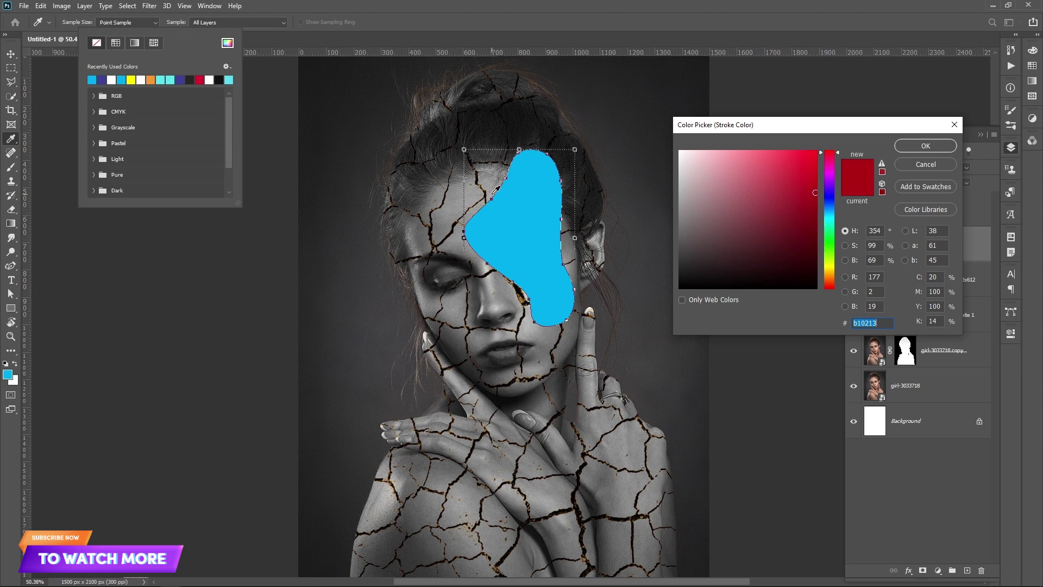
pyautogui.click(460, 171)
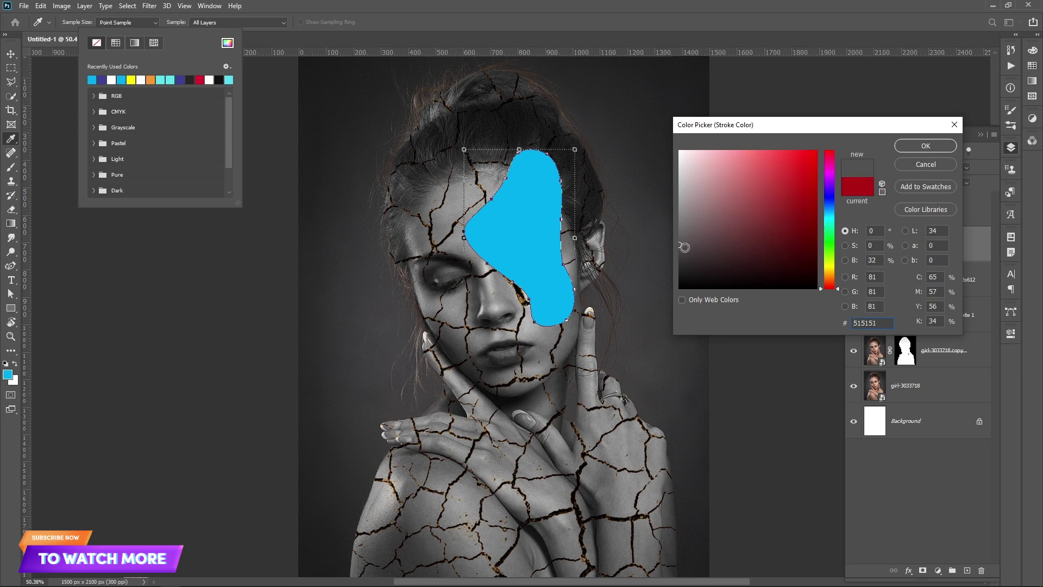
pyautogui.click(680, 244)
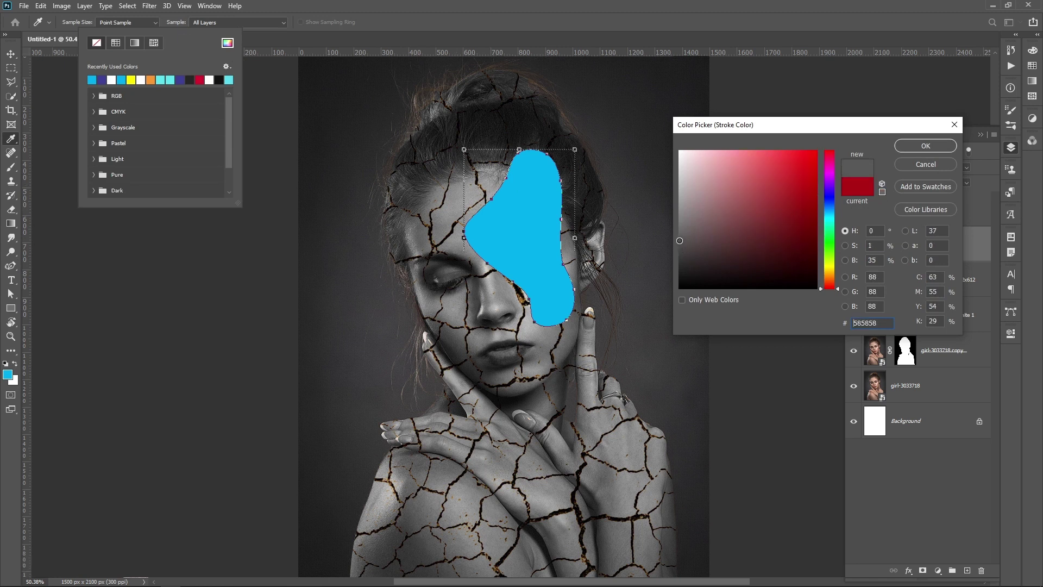
pyautogui.moveTo(679, 237); pyautogui.dragTo(679, 235)
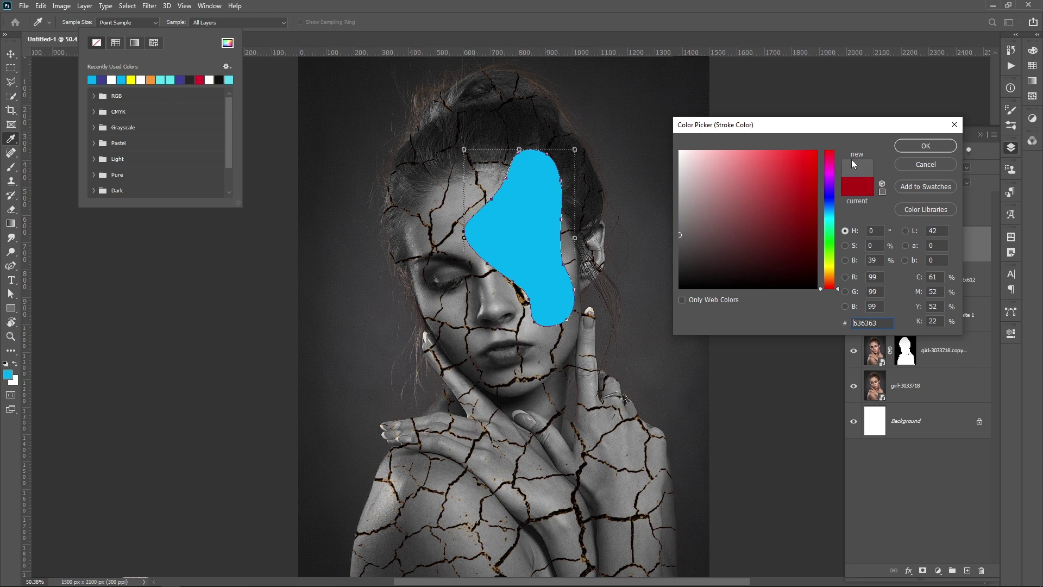
pyautogui.click(925, 146)
pyautogui.click(176, 22)
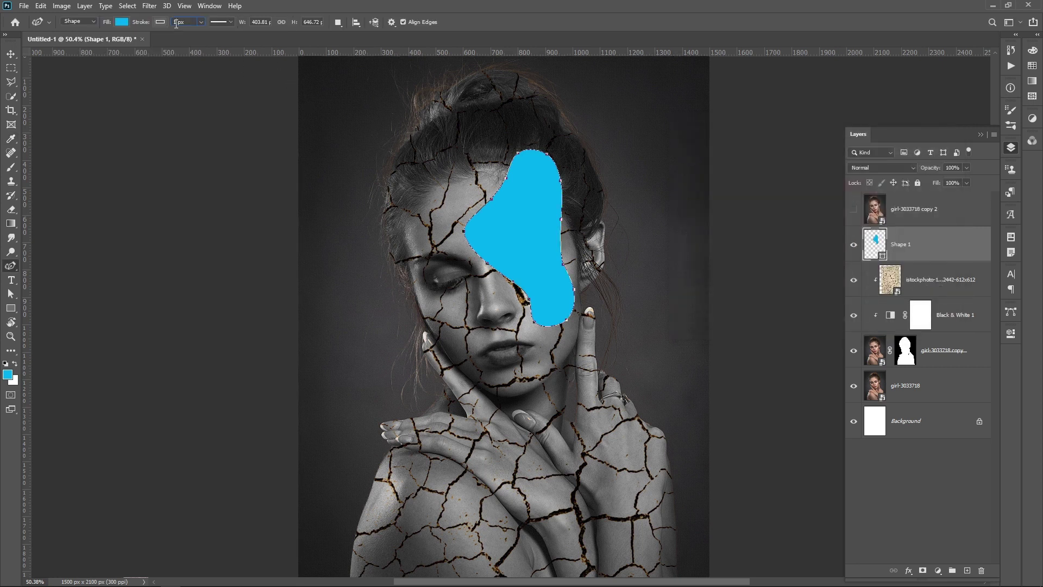
pyautogui.write('5')
pyautogui.press('Return')
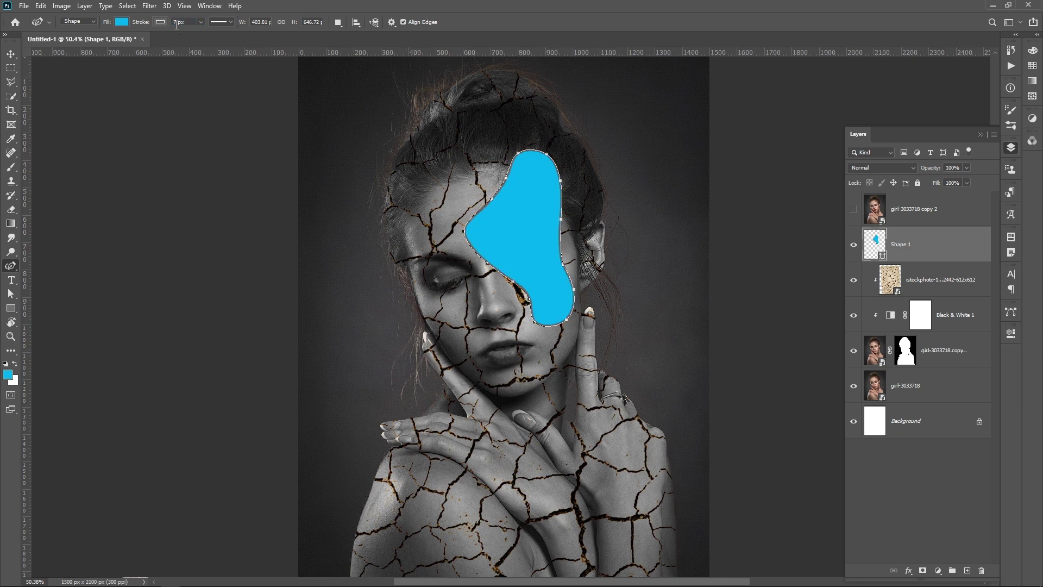
# Lighten the shape's stroke colour to grey #747474
pyautogui.click(161, 22)
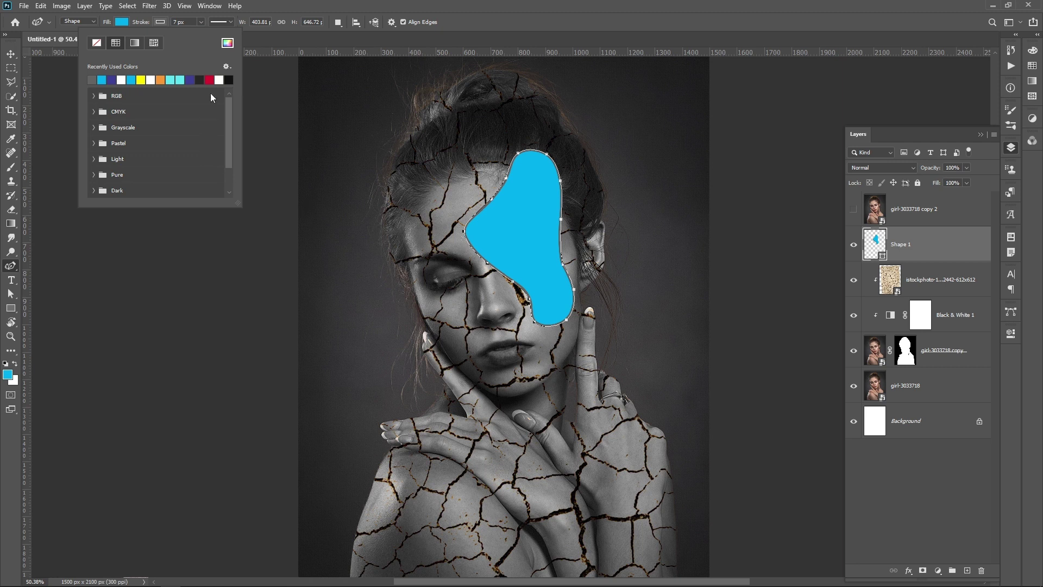
pyautogui.click(227, 43)
pyautogui.moveTo(680, 241); pyautogui.dragTo(678, 226)
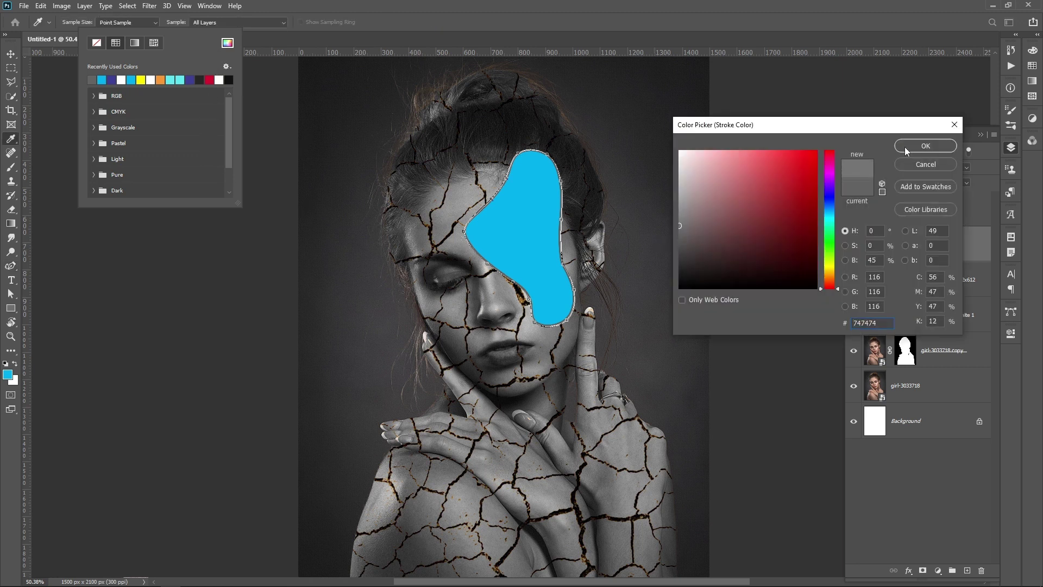
pyautogui.click(925, 145)
pyautogui.click(121, 21)
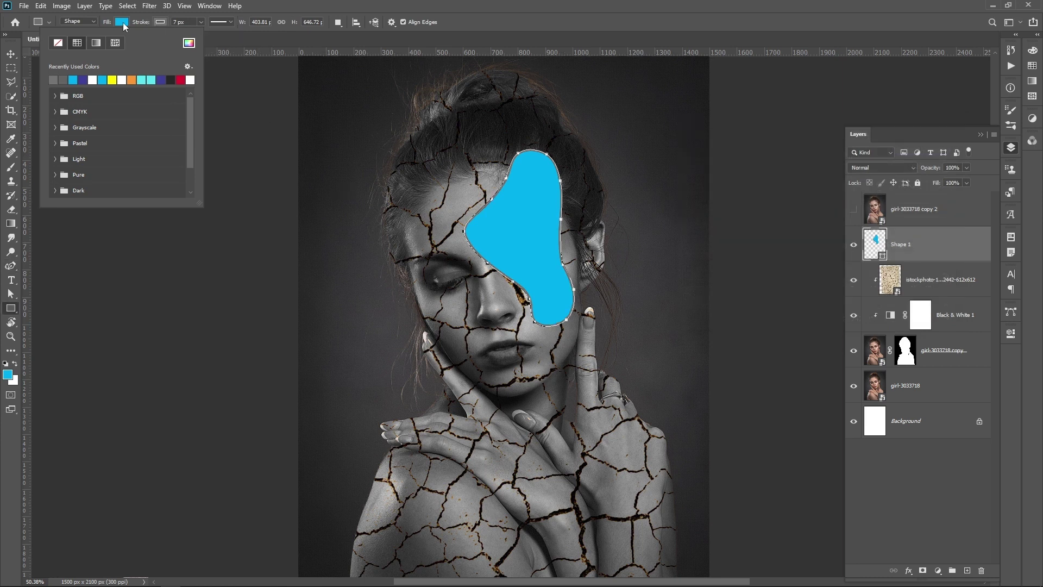
pyautogui.click(122, 22)
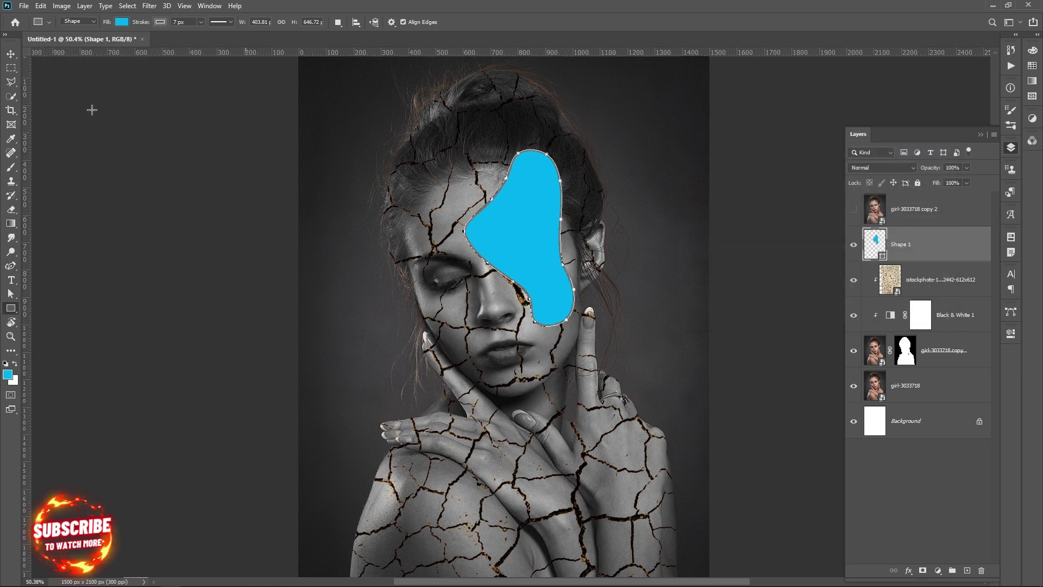
# Show the top colour portrait copy and clip it to the blue shape
pyautogui.click(11, 53)
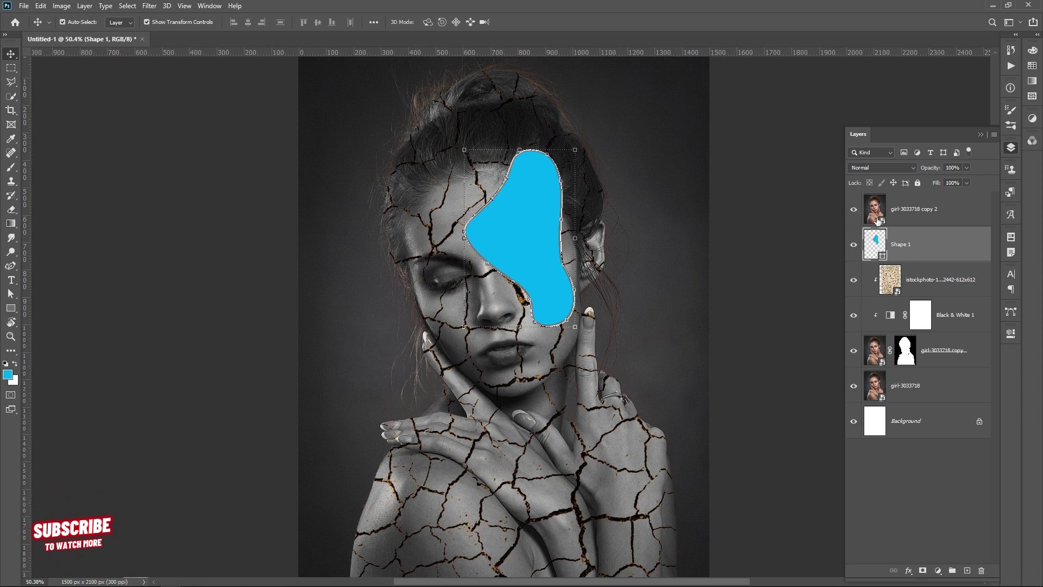
pyautogui.click(862, 213)
pyautogui.keyDown('alt'); pyautogui.click(895, 225); pyautogui.keyUp('alt')
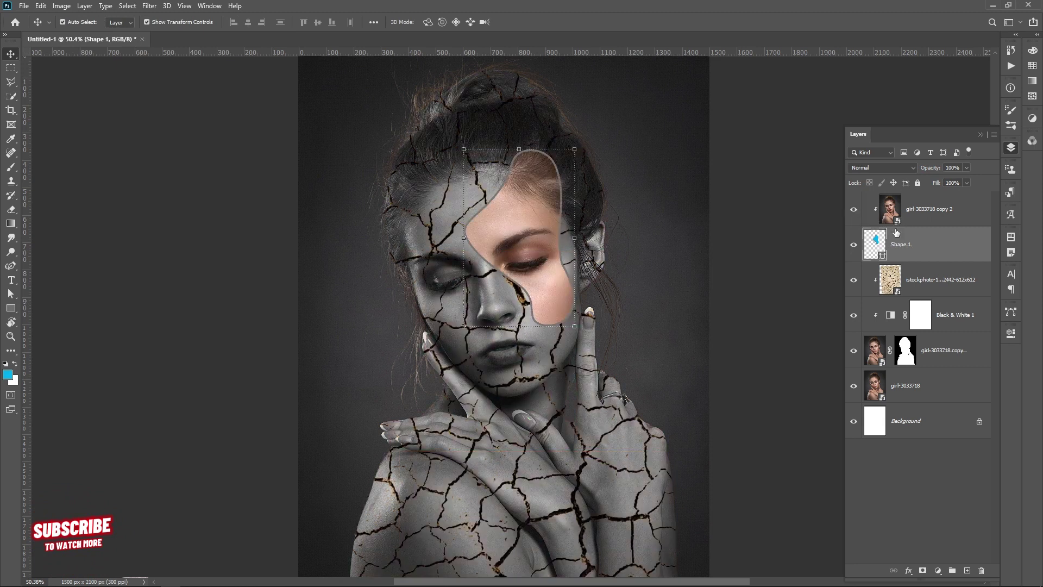
pyautogui.scroll(-1, 731, 246)
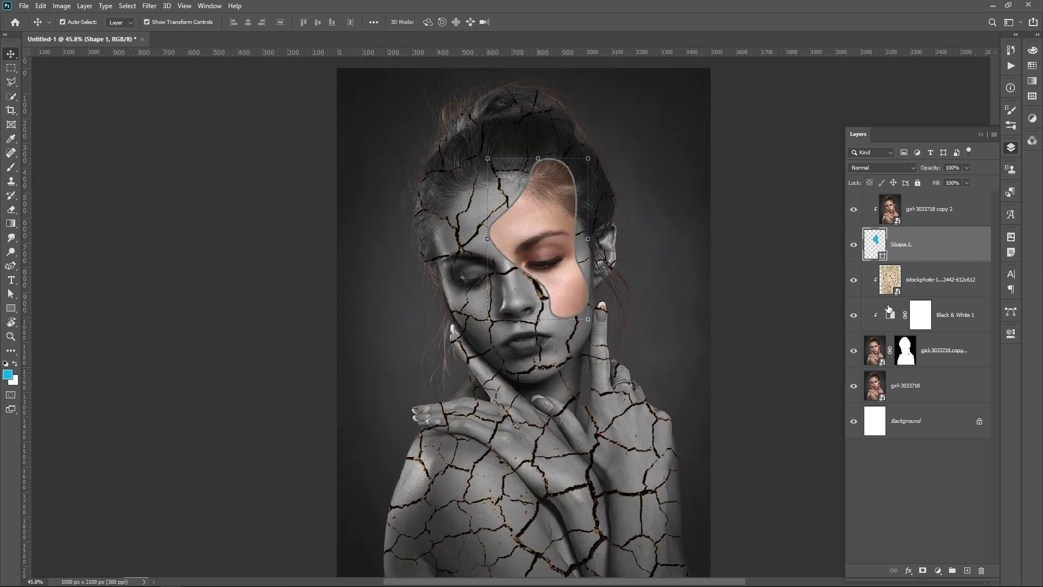
# Add an empty layer above the clipped portrait copy and set the brush's foreground colour to dark grey #1c1c1c
pyautogui.click(947, 217)
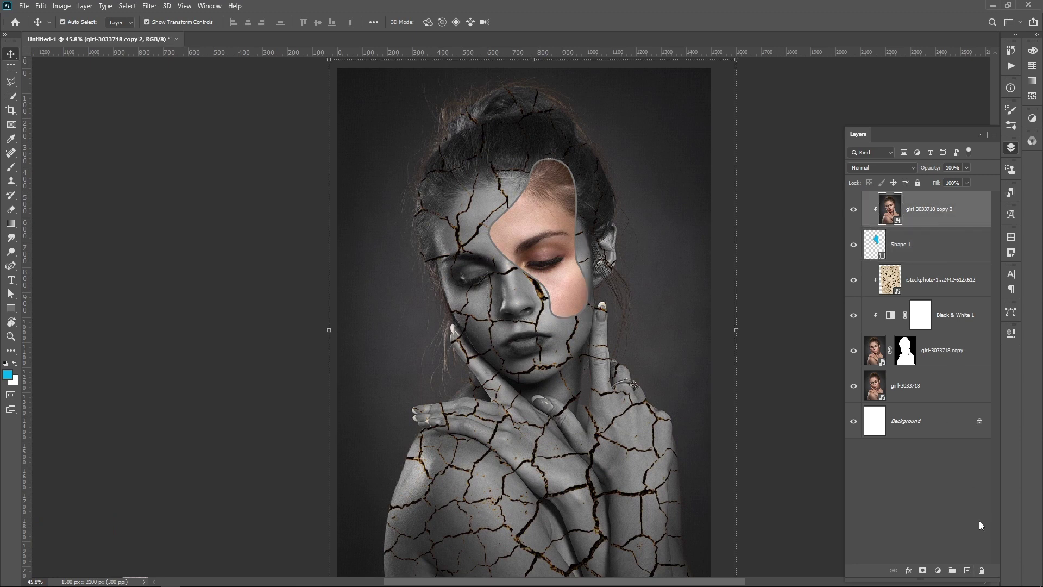
pyautogui.click(967, 570)
pyautogui.scroll(2, 587, 174)
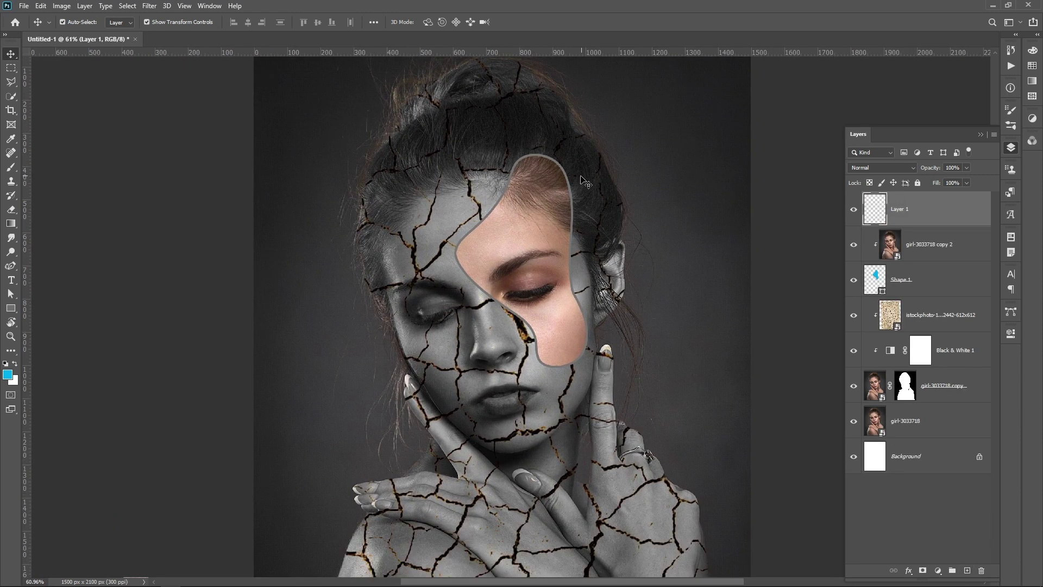
pyautogui.press('b')
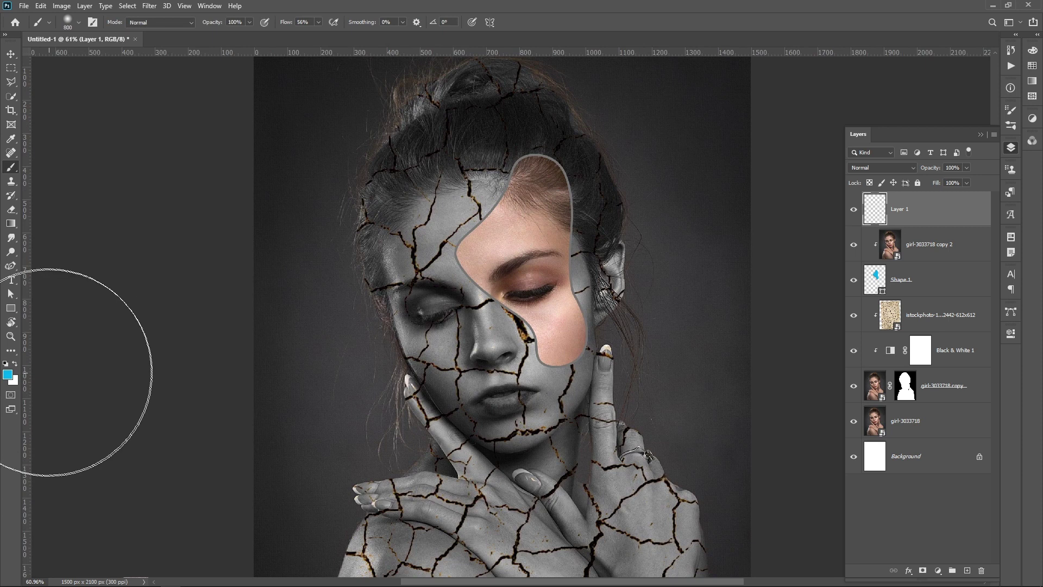
pyautogui.click(7, 374)
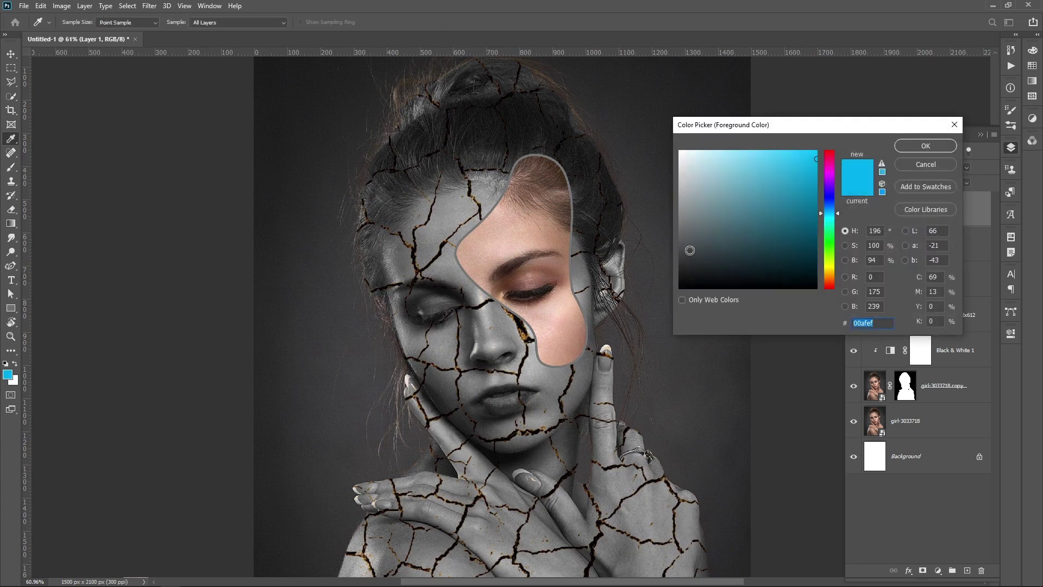
pyautogui.click(678, 258)
pyautogui.moveTo(678, 260); pyautogui.dragTo(677, 273)
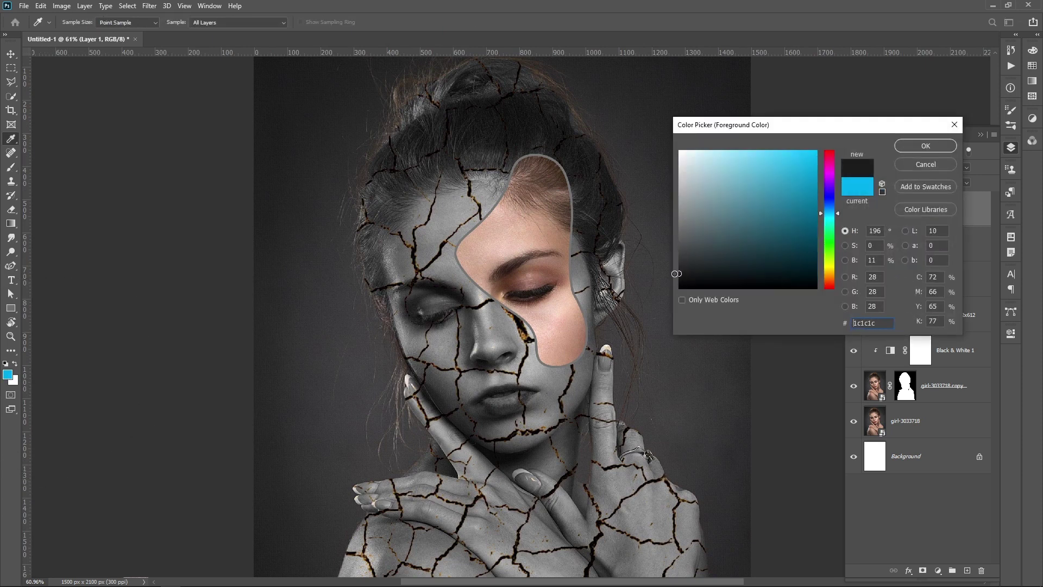
pyautogui.click(944, 150)
# Duplicate the shape as an unfilled outline at the top of the layer stack, and reselect the empty layer for painting
pyautogui.press('[')
pyautogui.press('[')
pyautogui.press('[')
pyautogui.press('[')
pyautogui.hotkey('ctrl', 'j')
pyautogui.press(']')
pyautogui.press(']')
# Try a dark stroke beside the face shape with a soft 500 px brush at 0% hardness
pyautogui.rightClick(615, 210)
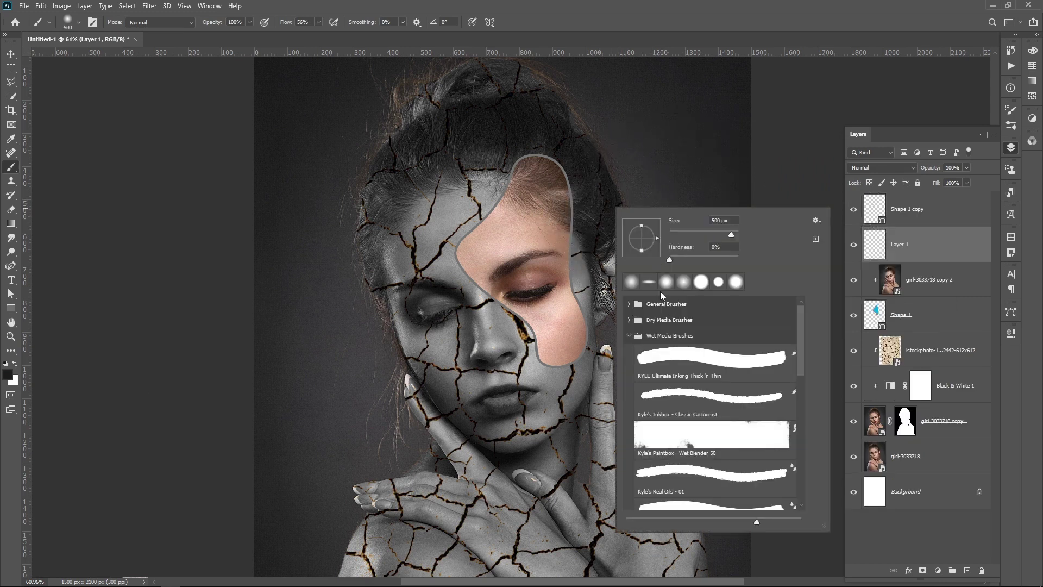
pyautogui.click(630, 304)
pyautogui.moveTo(621, 155); pyautogui.dragTo(638, 266)
pyautogui.hotkey('ctrl', 'z')
# Paint a soft dark shadow all around the edge of the face shape with the brush reduced to 175 px
pyautogui.press('[')
pyautogui.press('[')
pyautogui.press('[')
pyautogui.press('[')
pyautogui.press('[')
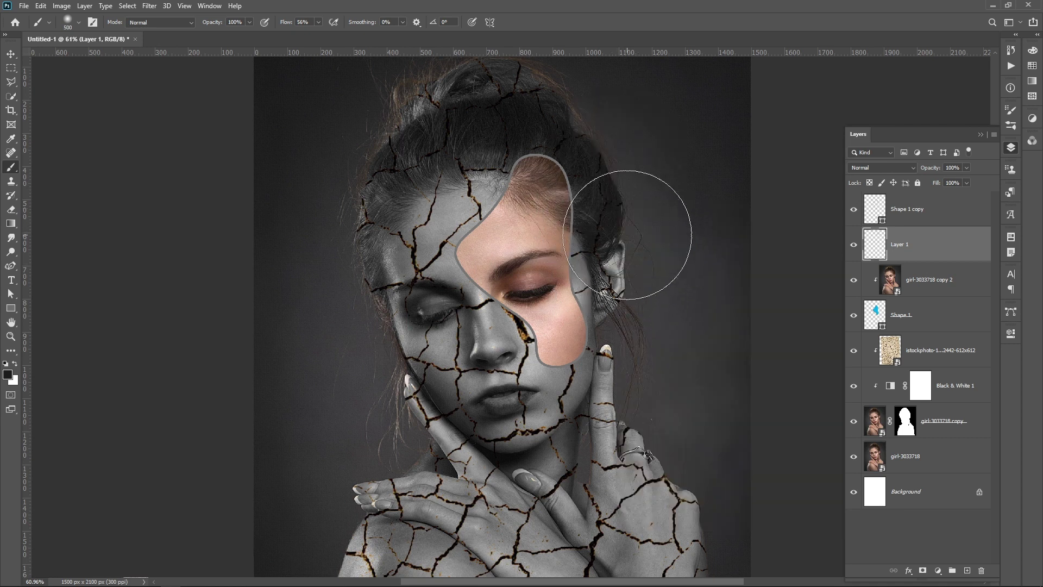
pyautogui.moveTo(562, 155)
pyautogui.mouseDown()
pyautogui.moveTo(577, 186)
pyautogui.moveTo(598, 329)
pyautogui.moveTo(591, 309)
pyautogui.moveTo(594, 340)
pyautogui.moveTo(578, 375)
pyautogui.moveTo(549, 389)
pyautogui.moveTo(584, 385)
pyautogui.mouseUp()
pyautogui.hotkey('ctrl', 'z')
pyautogui.moveTo(602, 312)
pyautogui.mouseDown()
pyautogui.moveTo(590, 382)
pyautogui.moveTo(597, 362)
pyautogui.moveTo(531, 385)
pyautogui.moveTo(519, 343)
pyautogui.moveTo(465, 302)
pyautogui.moveTo(493, 309)
pyautogui.moveTo(486, 315)
pyautogui.moveTo(517, 337)
pyautogui.moveTo(492, 320)
pyautogui.moveTo(431, 313)
pyautogui.moveTo(515, 342)
pyautogui.moveTo(457, 293)
pyautogui.moveTo(440, 236)
pyautogui.moveTo(466, 190)
pyautogui.moveTo(448, 224)
pyautogui.moveTo(557, 130)
pyautogui.moveTo(504, 155)
pyautogui.moveTo(595, 179)
pyautogui.moveTo(607, 214)
pyautogui.moveTo(537, 149)
pyautogui.moveTo(549, 150)
pyautogui.moveTo(611, 294)
pyautogui.moveTo(589, 214)
pyautogui.moveTo(602, 343)
pyautogui.moveTo(585, 383)
pyautogui.moveTo(595, 360)
pyautogui.moveTo(507, 386)
pyautogui.moveTo(526, 373)
pyautogui.moveTo(519, 354)
pyautogui.moveTo(496, 316)
pyautogui.moveTo(454, 288)
pyautogui.moveTo(443, 257)
pyautogui.moveTo(453, 222)
pyautogui.moveTo(503, 165)
pyautogui.moveTo(465, 223)
pyautogui.moveTo(387, 243)
pyautogui.mouseUp()
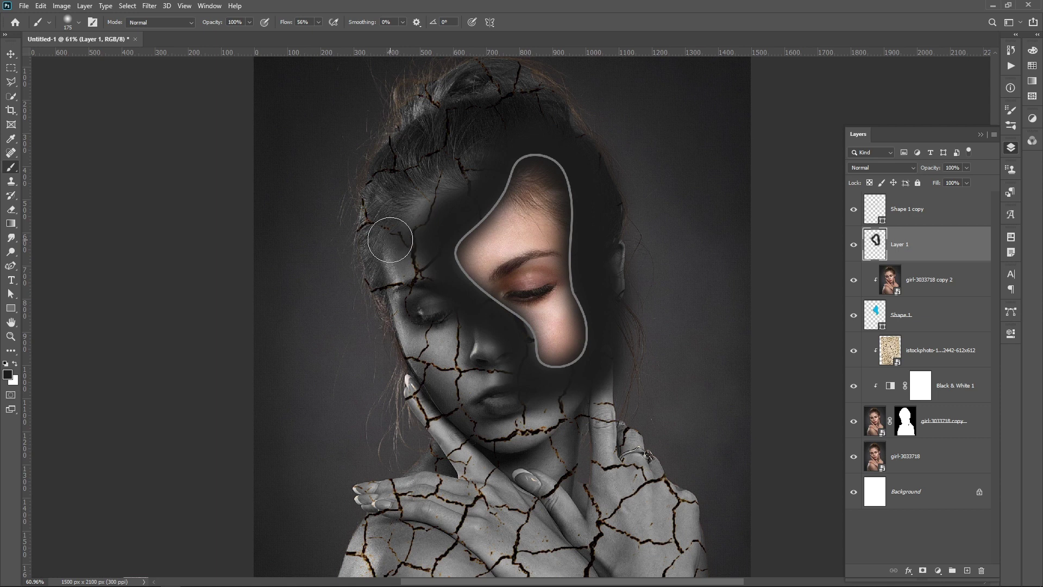
# Clip the painted shadow layer to the face shape and lower its opacity to 91%
pyautogui.keyDown('alt'); pyautogui.click(917, 260); pyautogui.keyUp('alt')
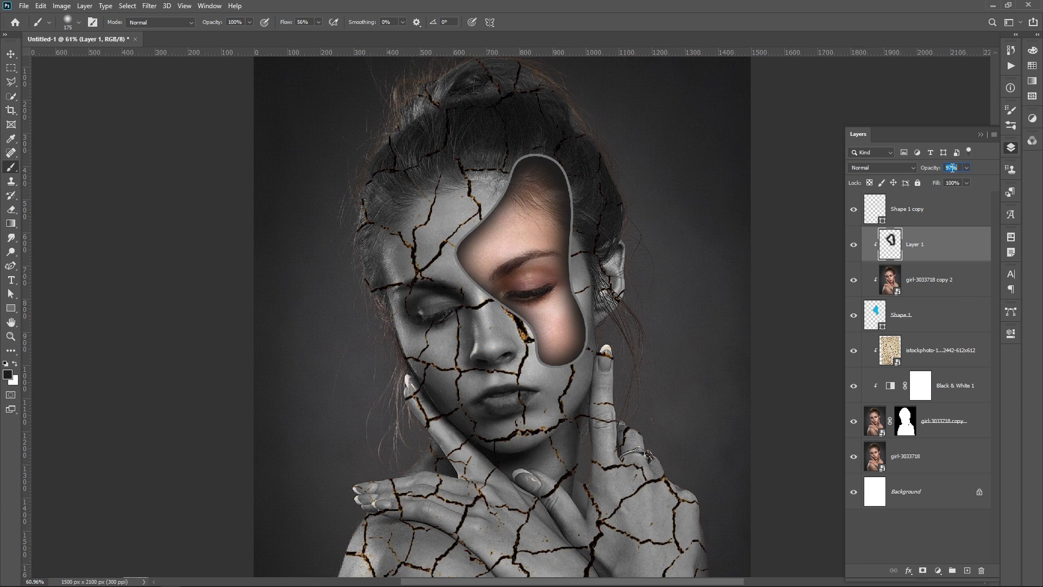
pyautogui.scroll(-4, 952, 168)
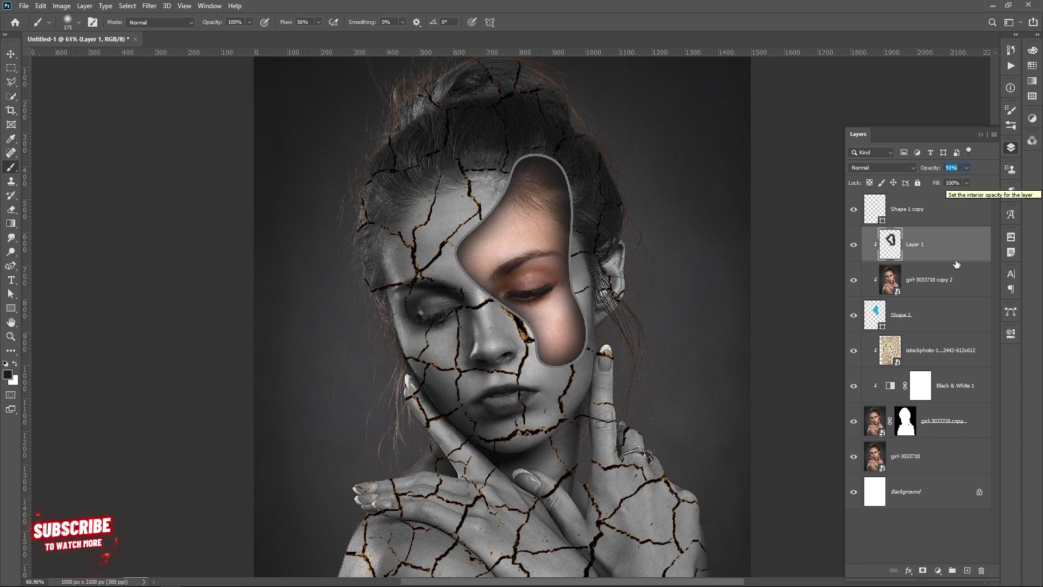
# Add a near-black #0b0b0b Color Overlay at slightly reduced opacity to the painted shadow layer
pyautogui.doubleClick(869, 233)
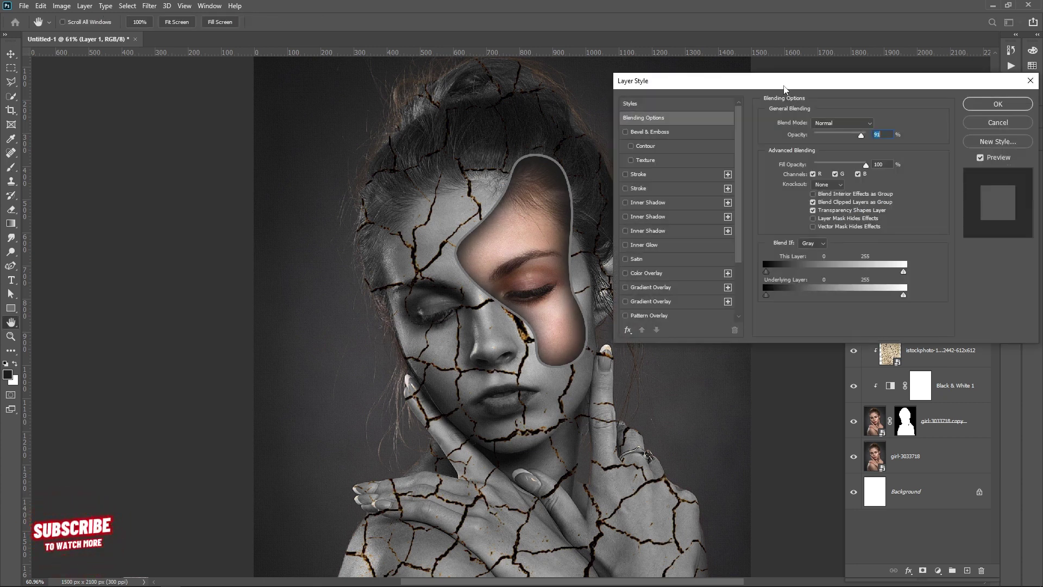
pyautogui.click(679, 266)
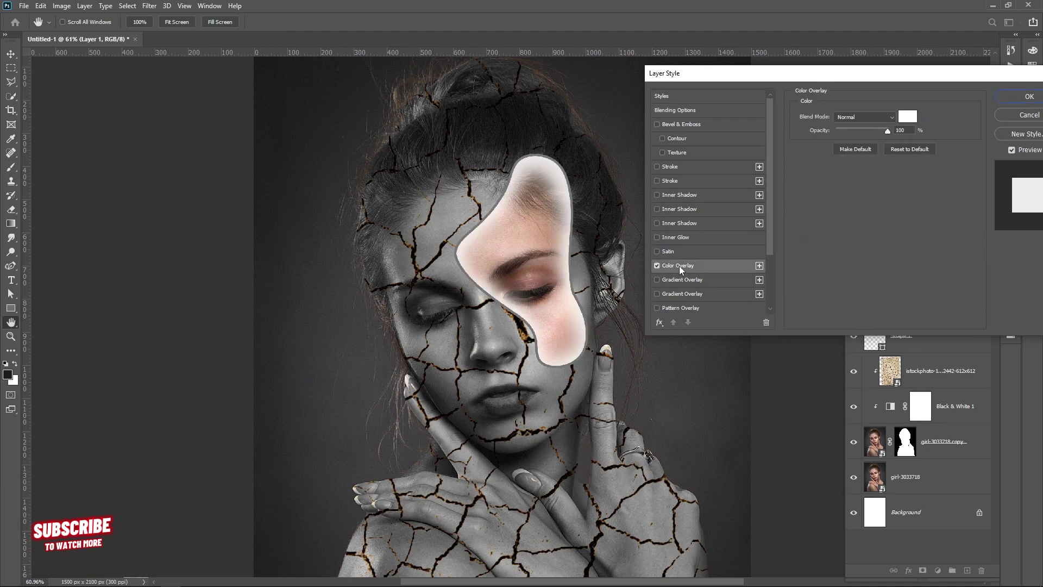
pyautogui.click(910, 115)
pyautogui.write('171717')
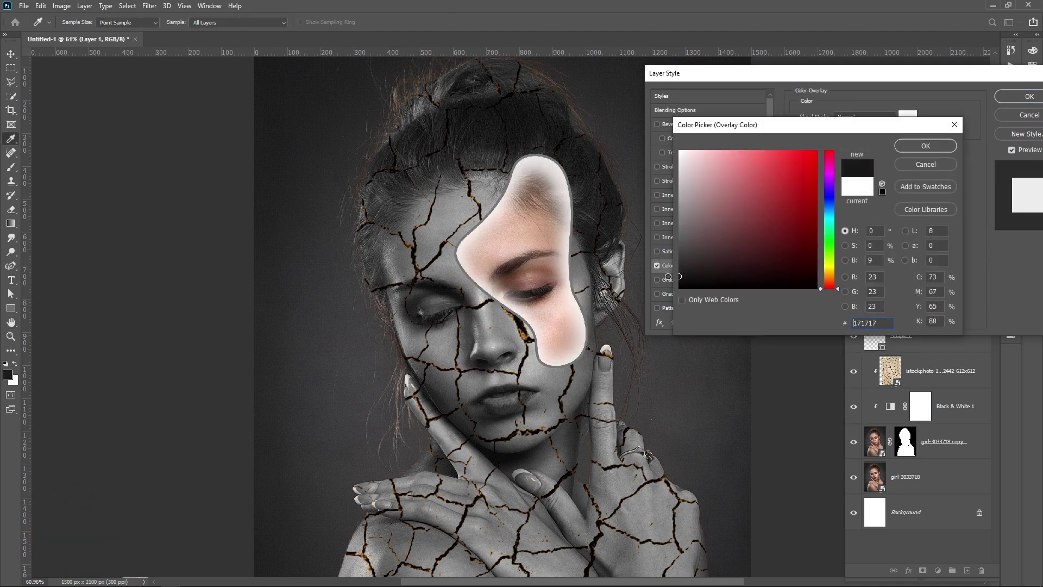
pyautogui.moveTo(683, 275); pyautogui.dragTo(679, 283)
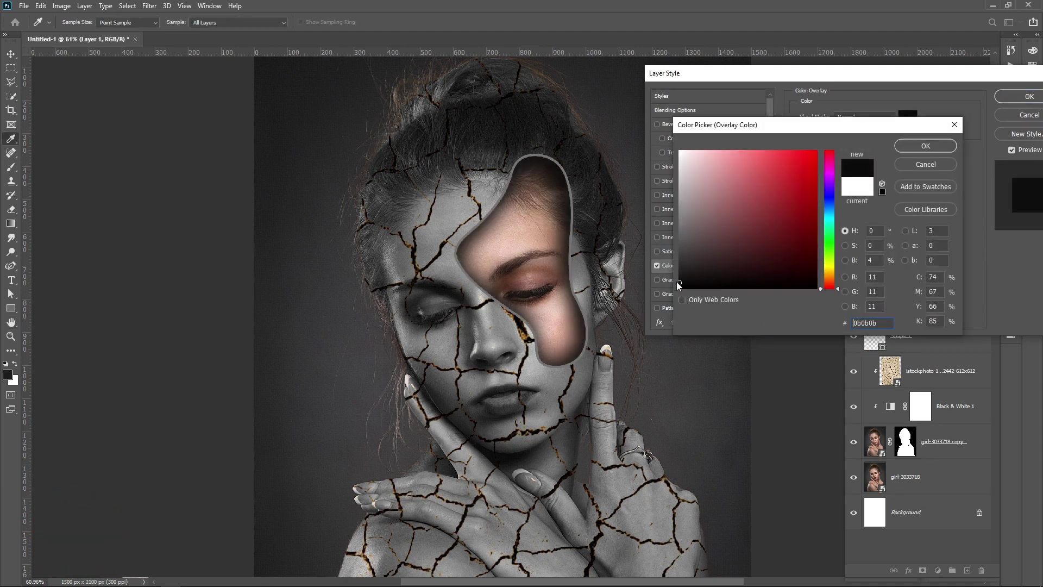
pyautogui.click(919, 147)
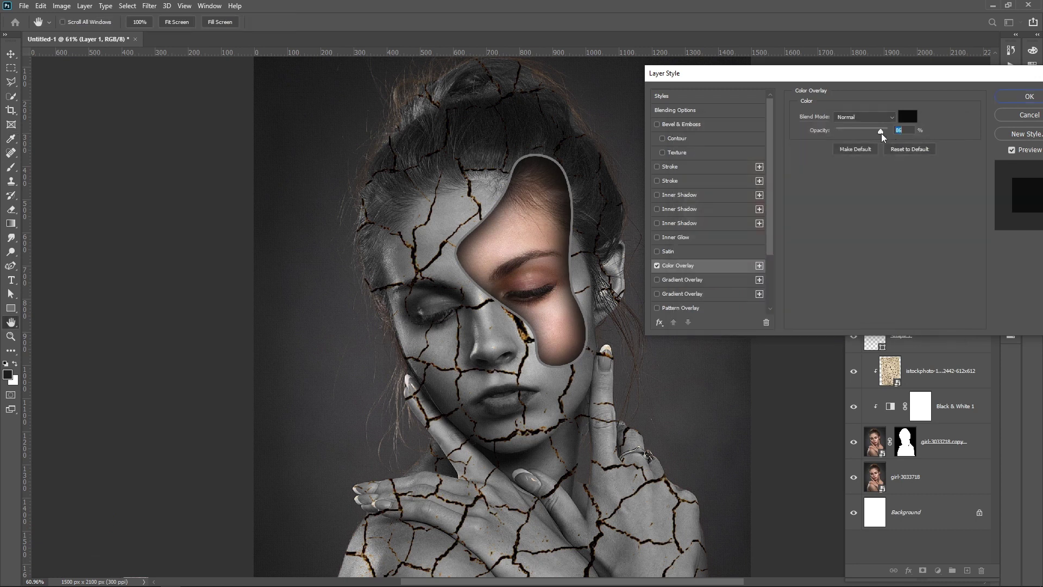
pyautogui.click(1016, 98)
pyautogui.press('b')
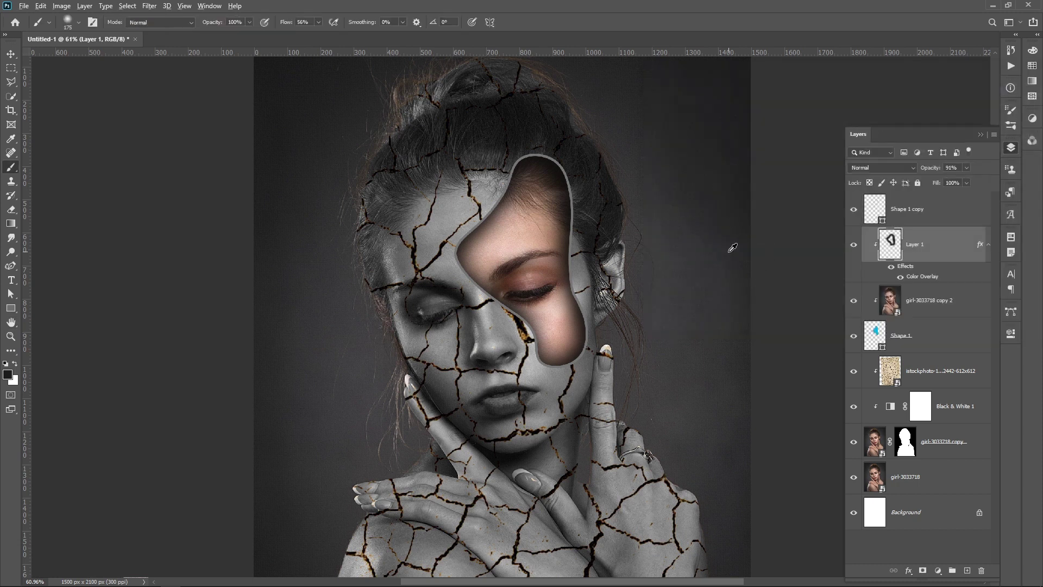
# Place the glowing butterfly image "Untitled design (1)" as an embedded object in the portrait
pyautogui.scroll(-4, 731, 245)
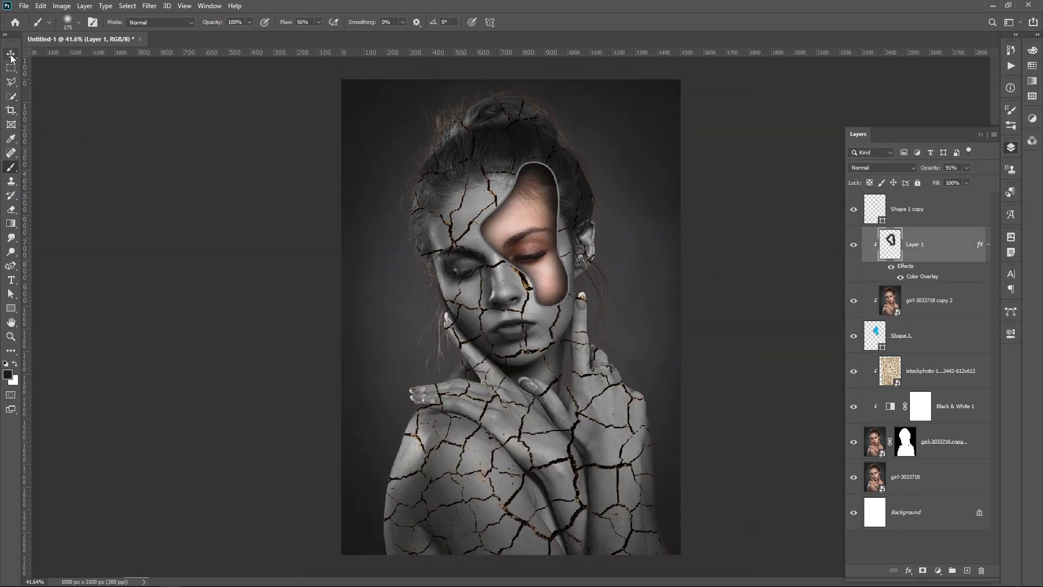
pyautogui.click(11, 54)
pyautogui.click(689, 290)
pyautogui.scroll(-1, 697, 297)
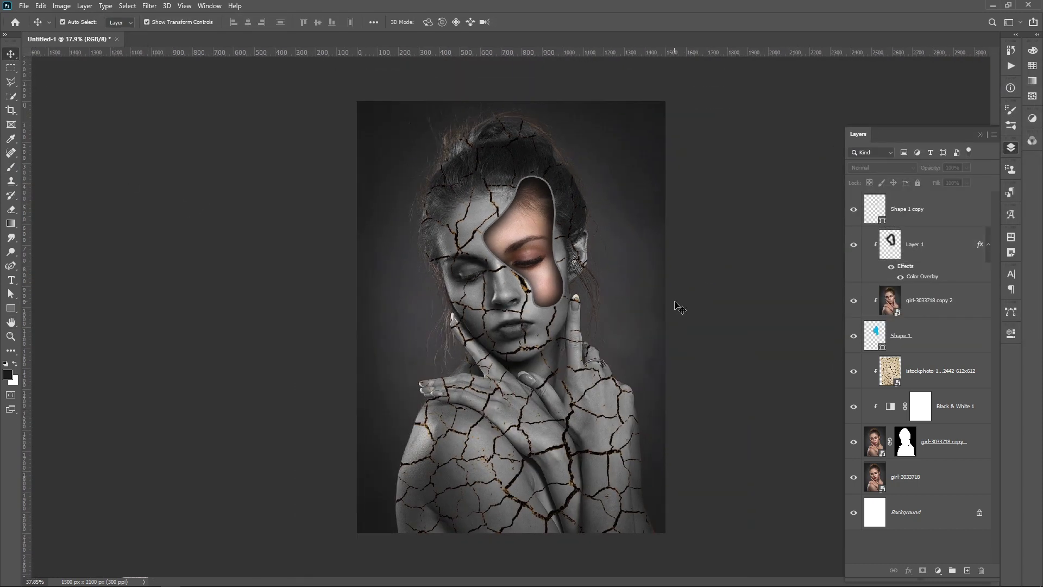
pyautogui.click(24, 6)
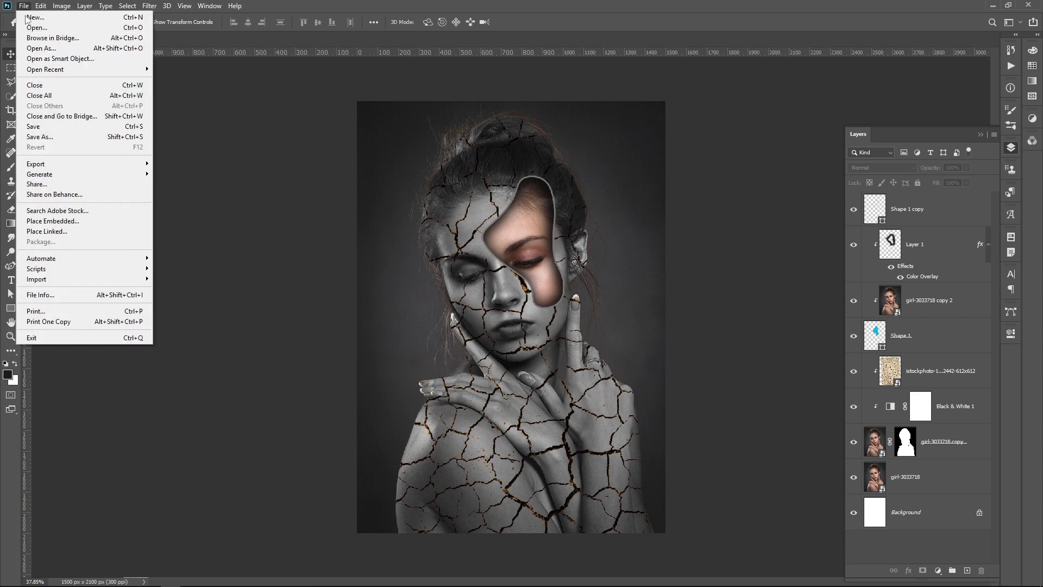
pyautogui.click(59, 221)
pyautogui.scroll(-5, 382, 270)
pyautogui.click(382, 270)
pyautogui.doubleClick(382, 270)
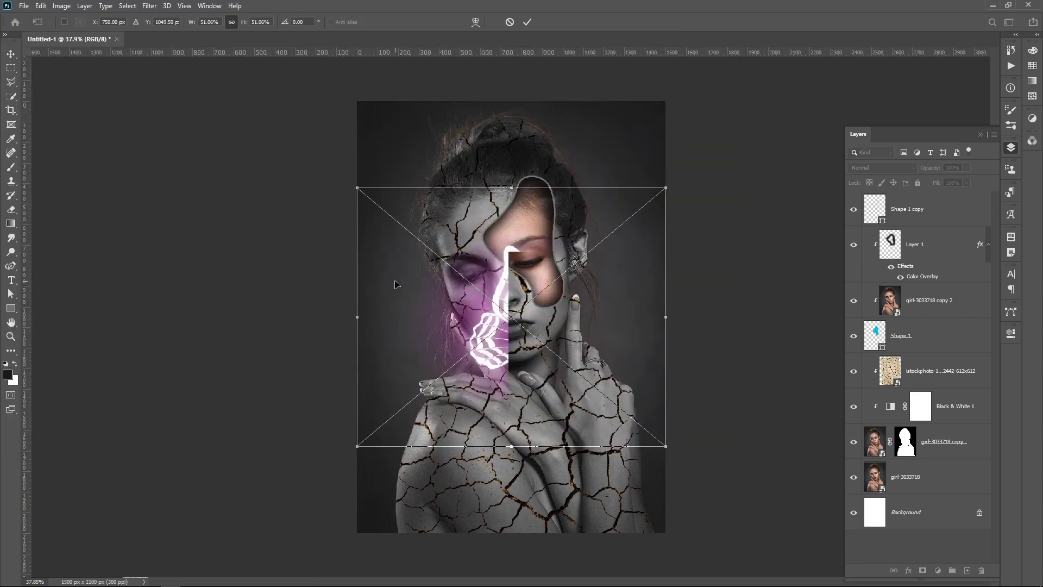
# Scale the butterfly to about 30% and position it beside the fingertips above the shoulder
pyautogui.moveTo(664, 189); pyautogui.dragTo(537, 294)
pyautogui.moveTo(467, 364); pyautogui.dragTo(420, 358)
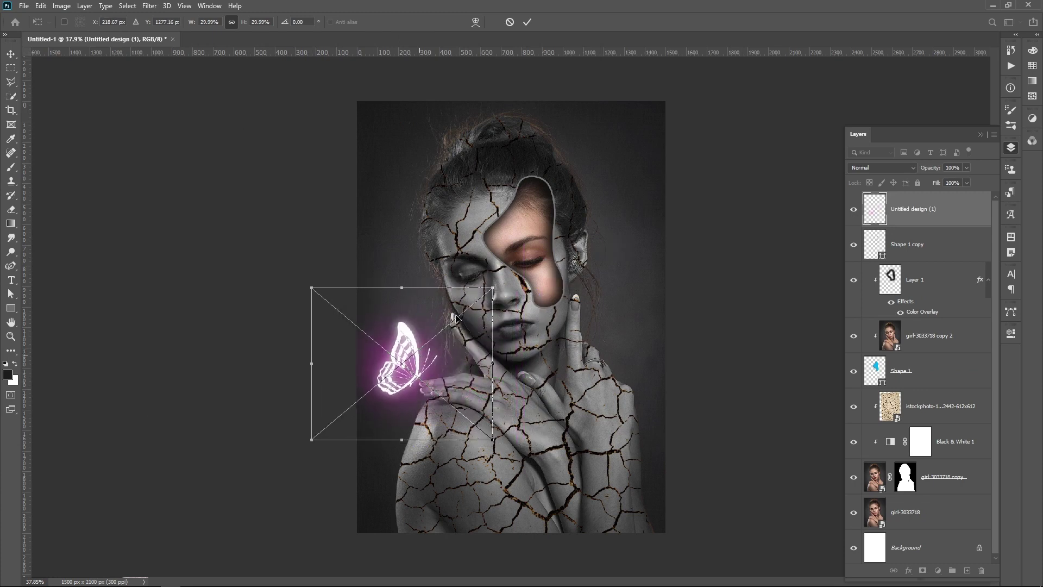
pyautogui.click(527, 22)
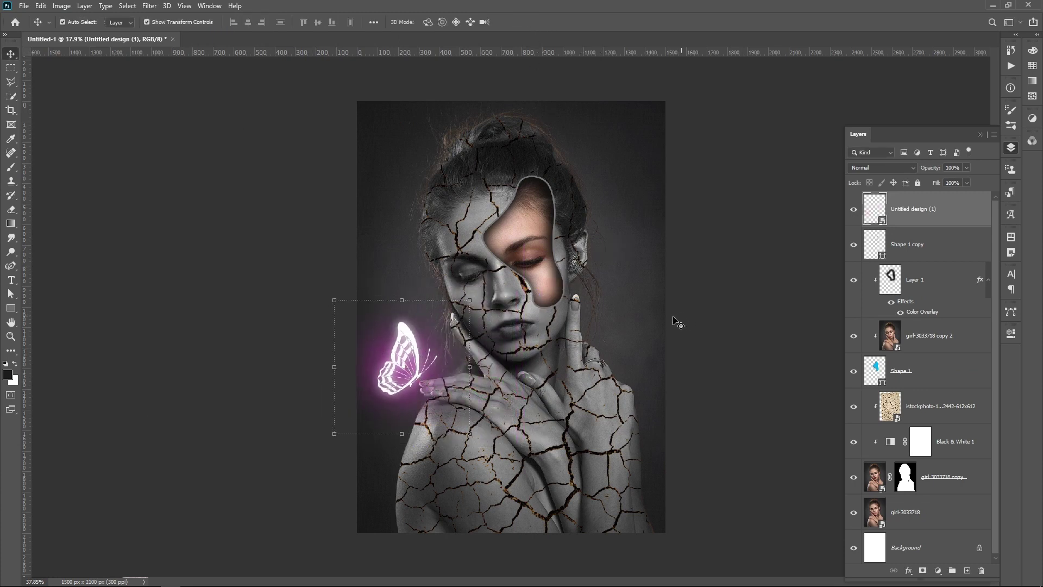
pyautogui.click(702, 328)
pyautogui.scroll(2, 700, 327)
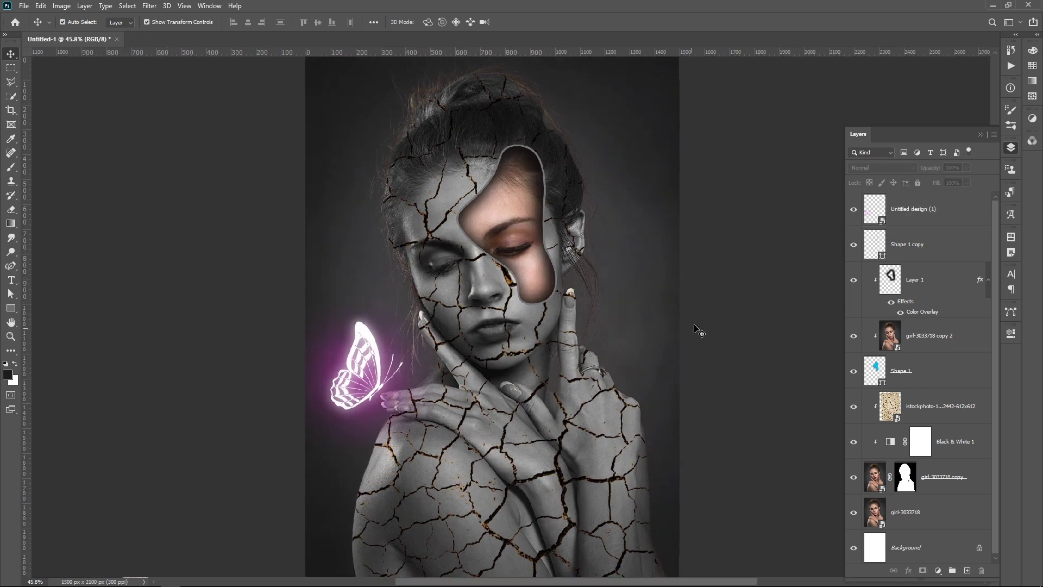
pyautogui.scroll(-1, 792, 358)
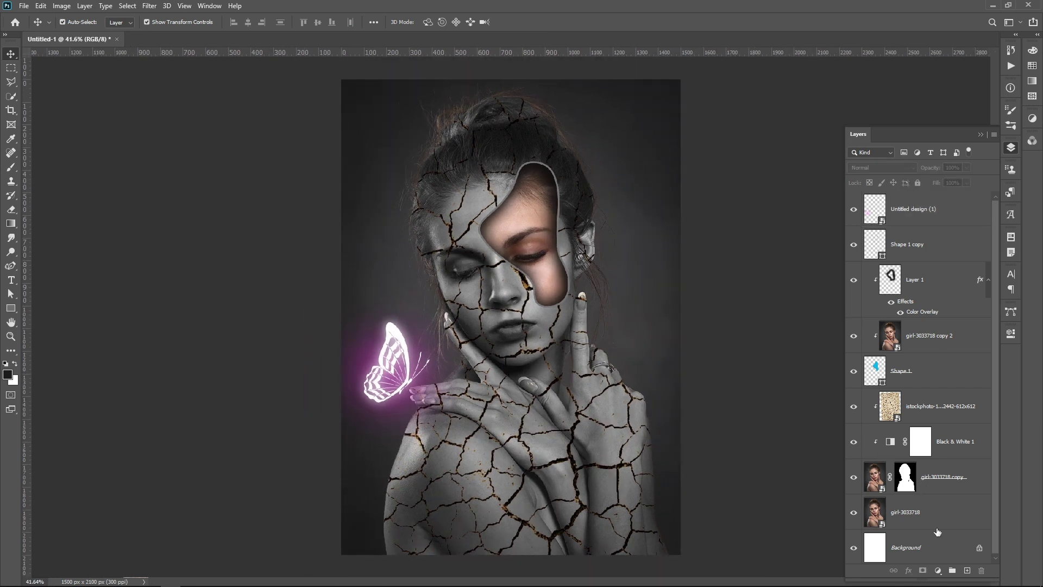
# Create an empty layer between the painted shadow layer and the shape's outline layer
pyautogui.click(961, 496)
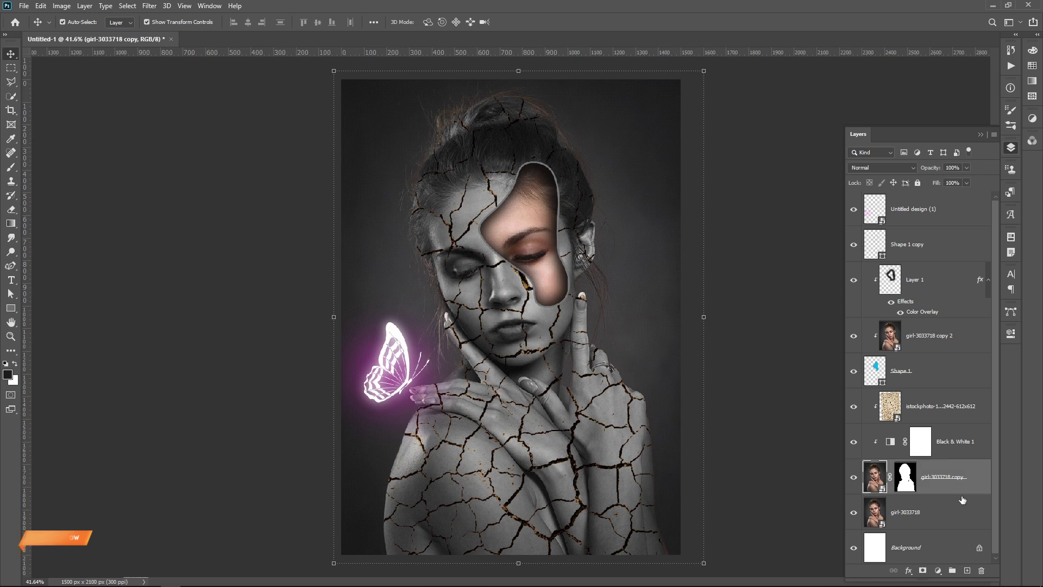
pyautogui.click(970, 413)
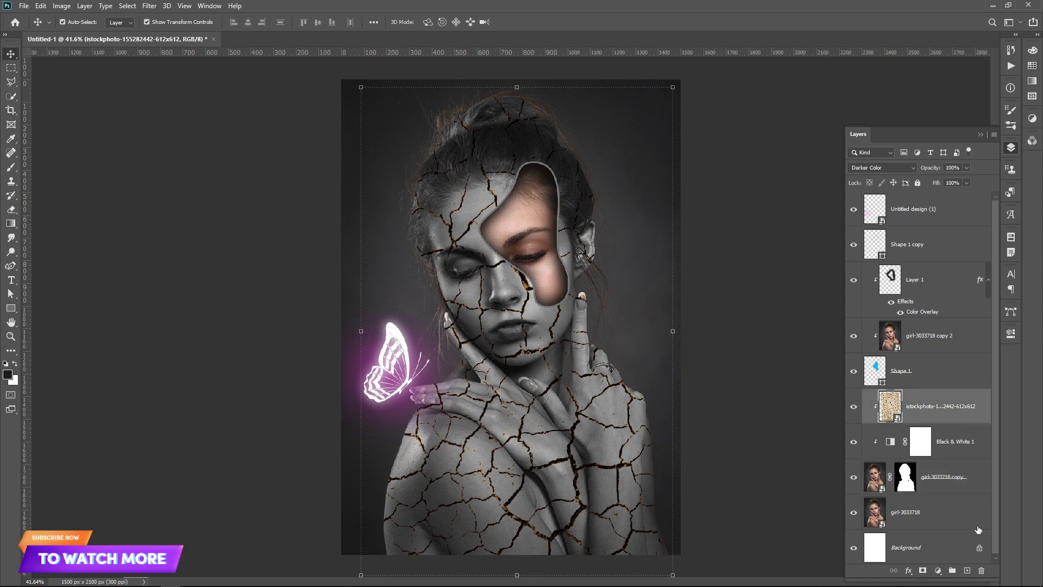
pyautogui.click(959, 347)
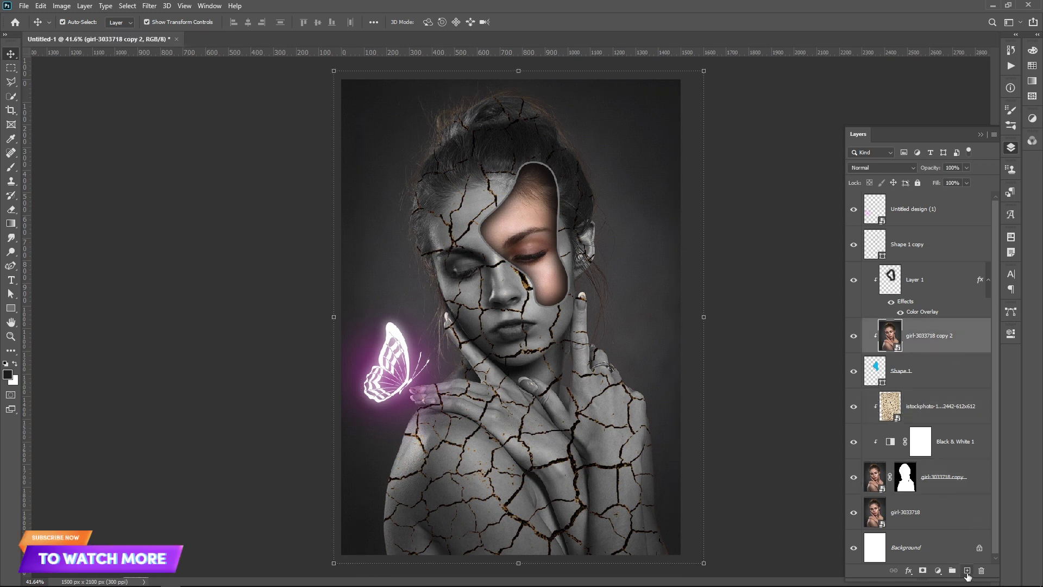
pyautogui.click(967, 570)
pyautogui.moveTo(924, 346); pyautogui.dragTo(912, 296)
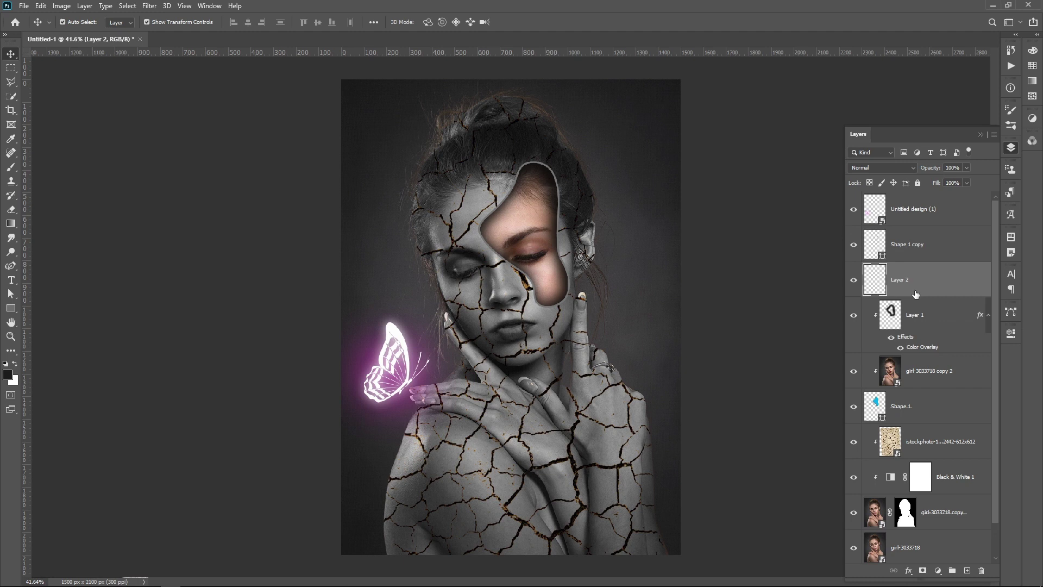
# Paint a soft purple glow around the butterfly and over the shoulder with a 1500 px brush in the butterfly's glow colour
pyautogui.press('b')
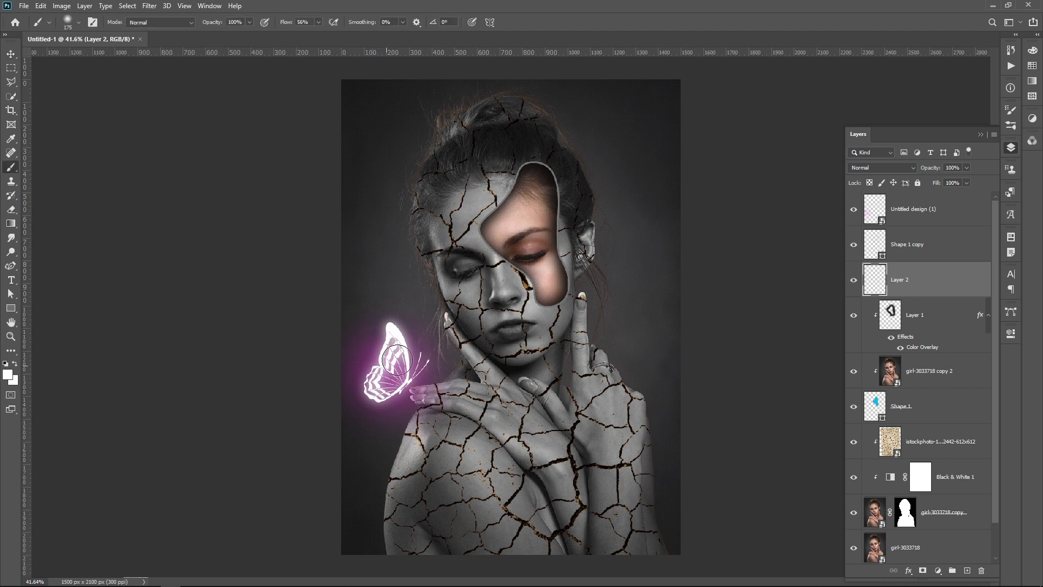
pyautogui.press(']')
pyautogui.press(']')
pyautogui.press(']')
pyautogui.press(']')
pyautogui.press(']')
pyautogui.press(']')
pyautogui.press(']')
pyautogui.press(']')
pyautogui.press(']')
pyautogui.press(']')
pyautogui.press(']')
pyautogui.press(']')
pyautogui.press(']')
pyautogui.press(']')
pyautogui.press(']')
pyautogui.click(332, 349)
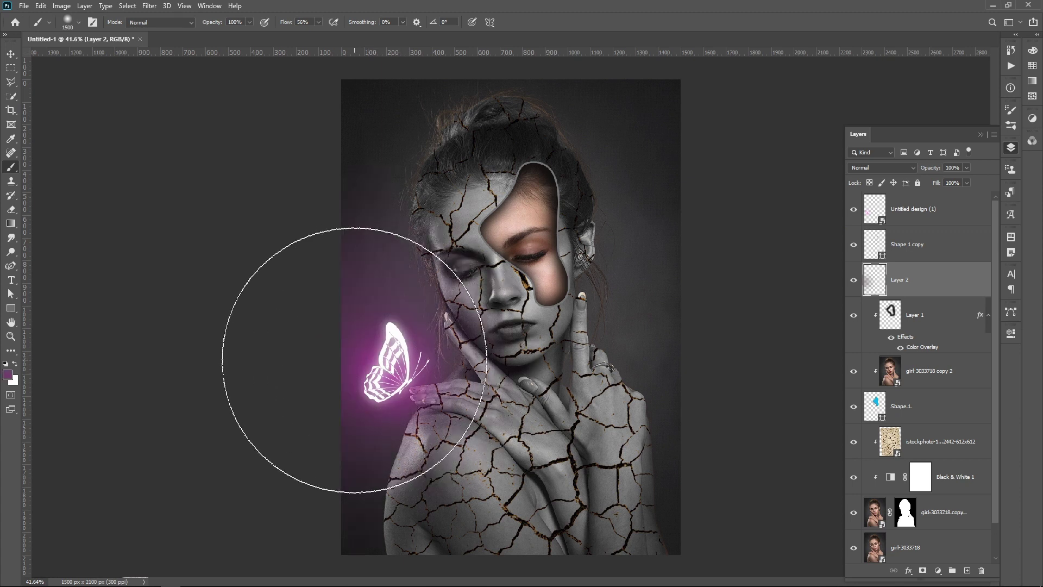
pyautogui.click(374, 438)
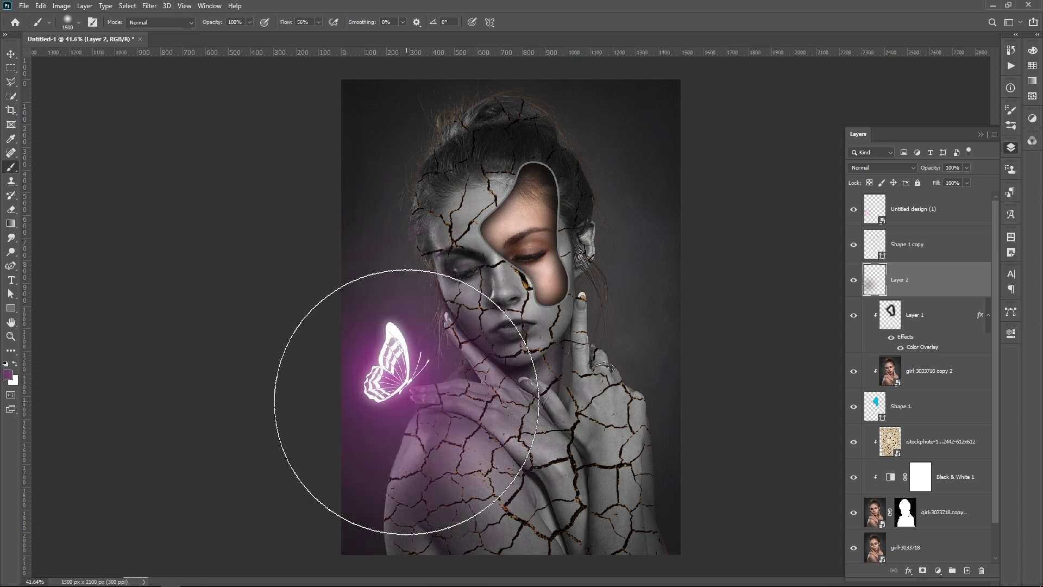
# Set the glow layer to Color Dodge at 85% opacity and extend the purple light over the face, hand and shoulder
pyautogui.click(869, 168)
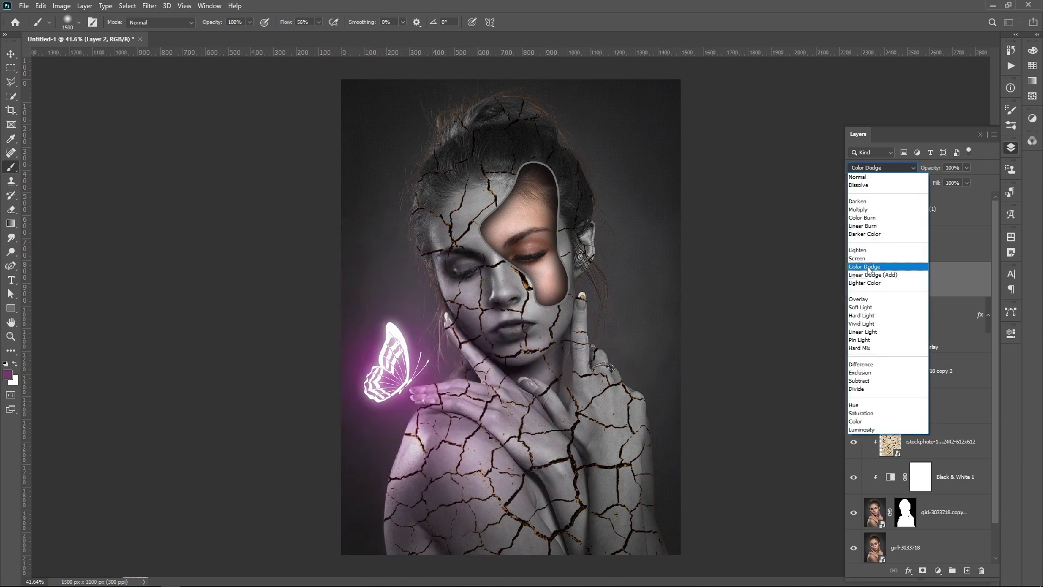
pyautogui.click(868, 267)
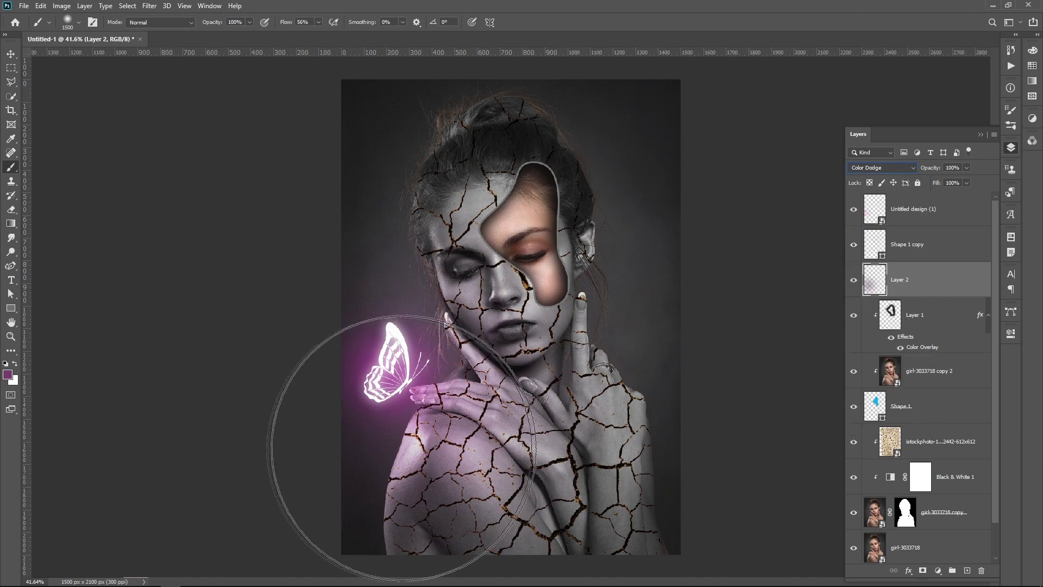
pyautogui.moveTo(414, 343)
pyautogui.mouseDown()
pyautogui.moveTo(377, 349)
pyautogui.moveTo(373, 414)
pyautogui.moveTo(419, 489)
pyautogui.mouseUp()
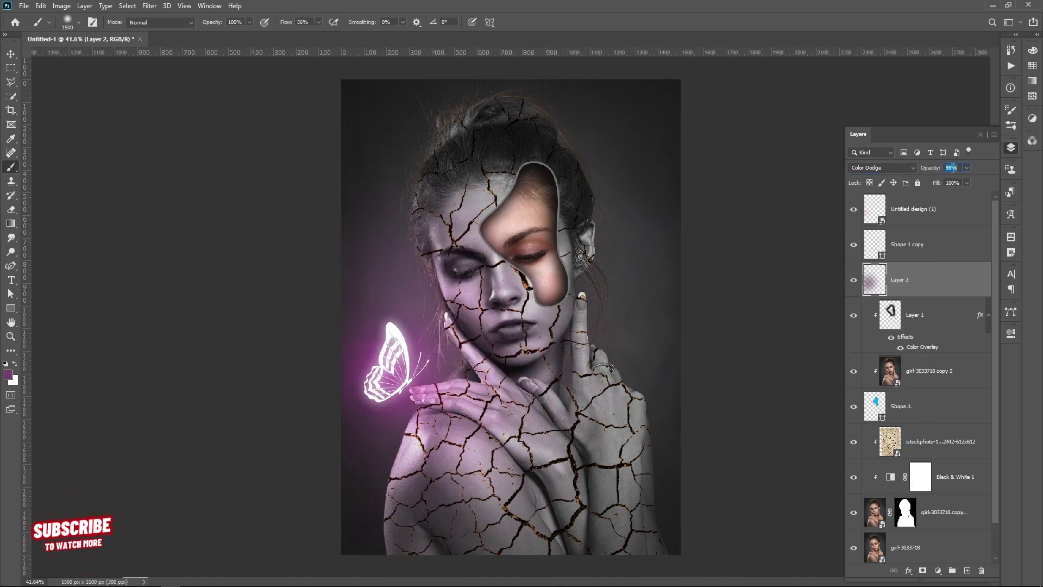
pyautogui.scroll(-2, 952, 168)
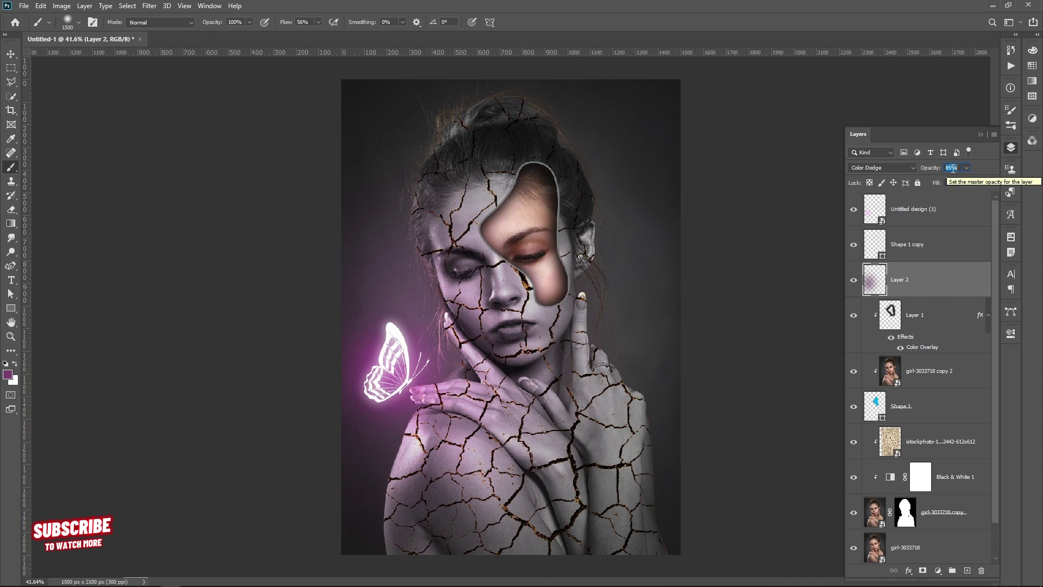
# Shift the butterfly slightly downward and away from the fingertips, leaving no layer selected
pyautogui.click(11, 53)
pyautogui.moveTo(411, 379)
pyautogui.mouseDown()
pyautogui.moveTo(404, 385)
pyautogui.moveTo(406, 359)
pyautogui.mouseUp()
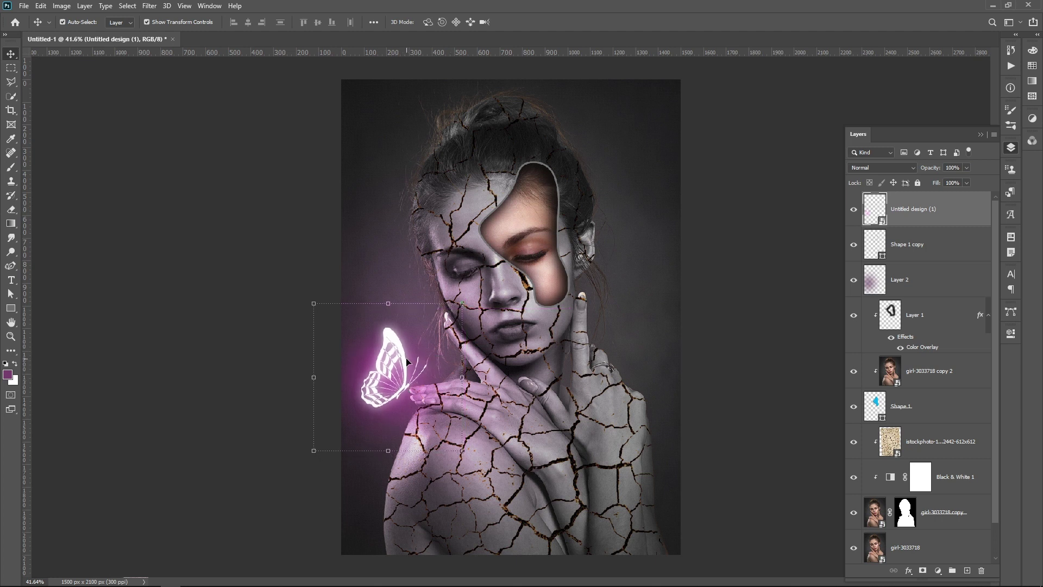
pyautogui.click(734, 344)
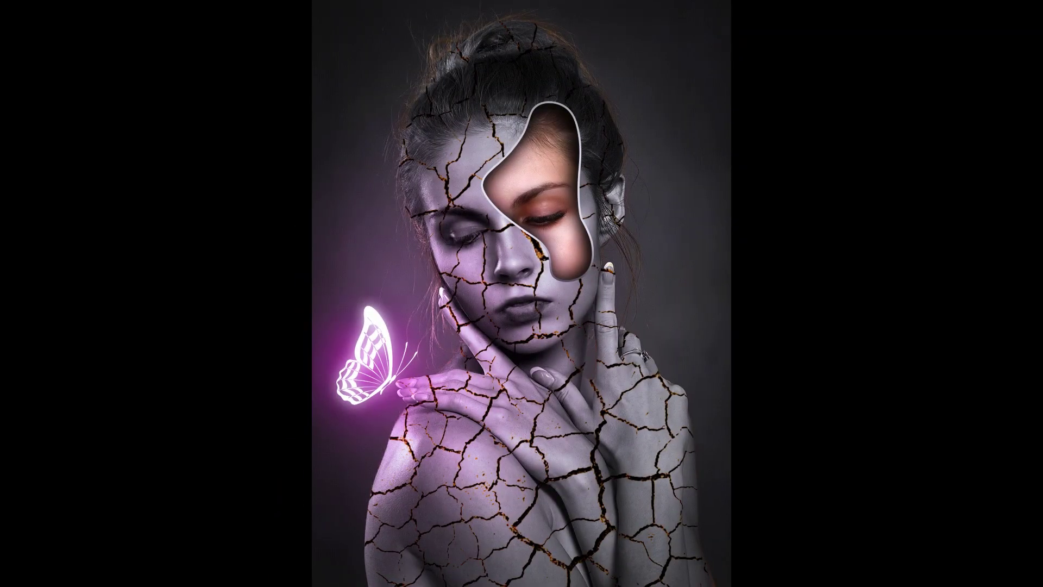